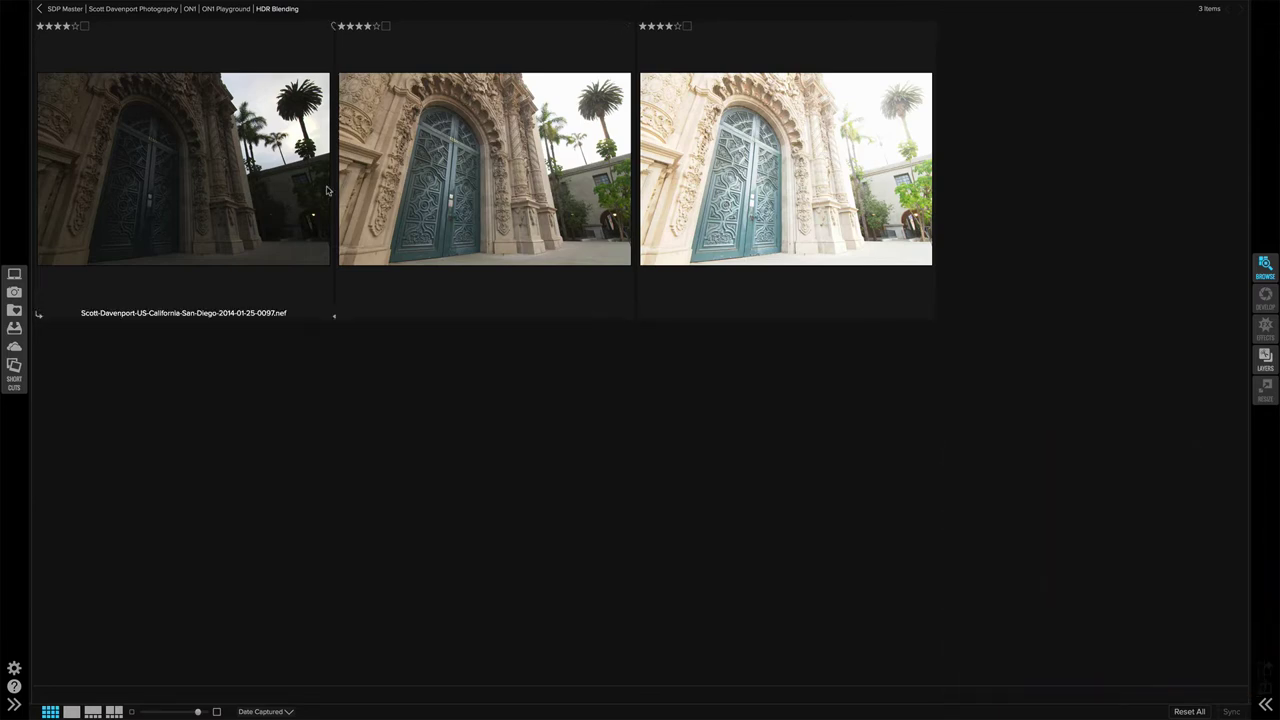
- Select all three bracketed door photos and open them for layer editing, adding them as layers
{"action": "left_click", "coordinate": [280, 195]}
{"action": "left_click", "coordinate": [675, 182], "text": "shift"}
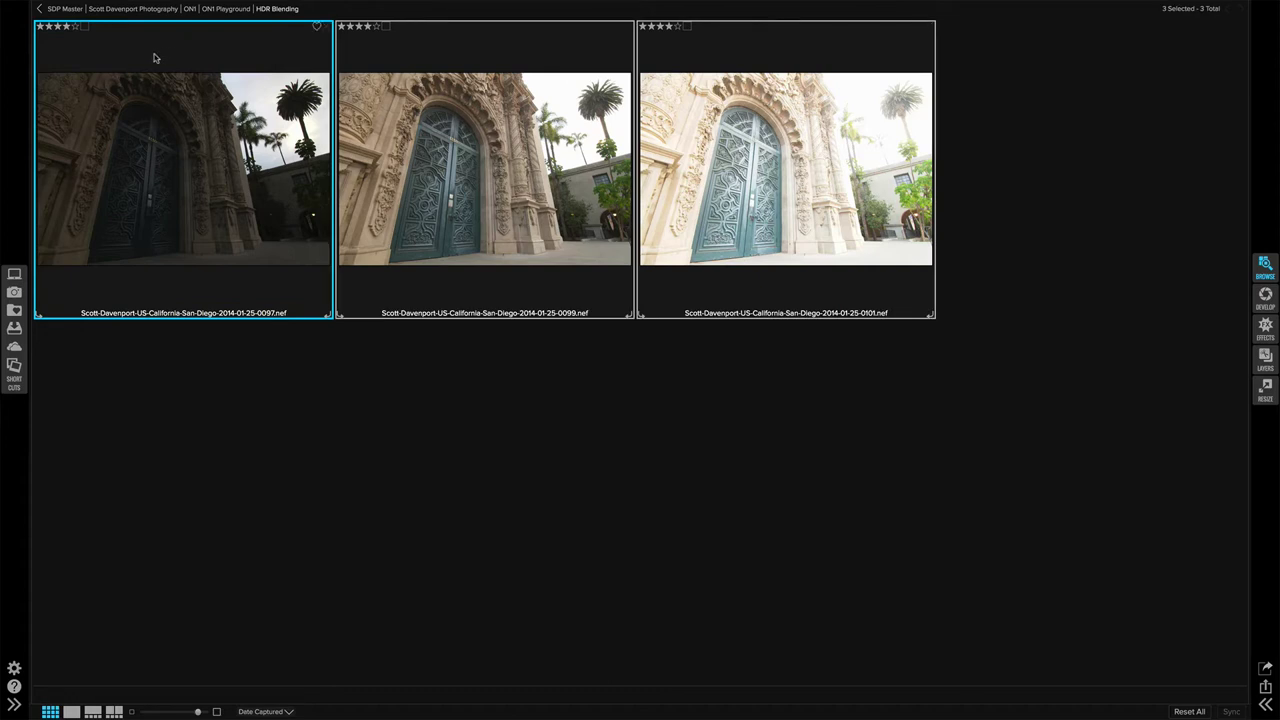
{"action": "left_click", "coordinate": [119, 7]}
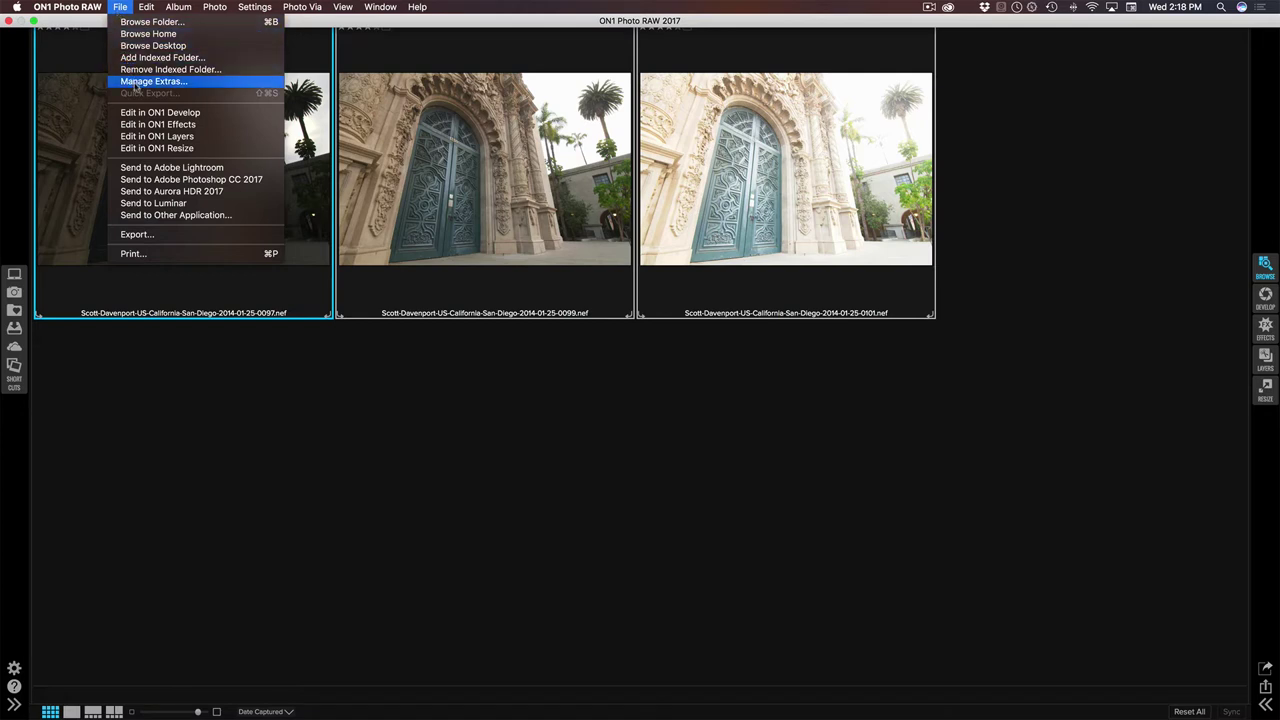
{"action": "left_click", "coordinate": [157, 136]}
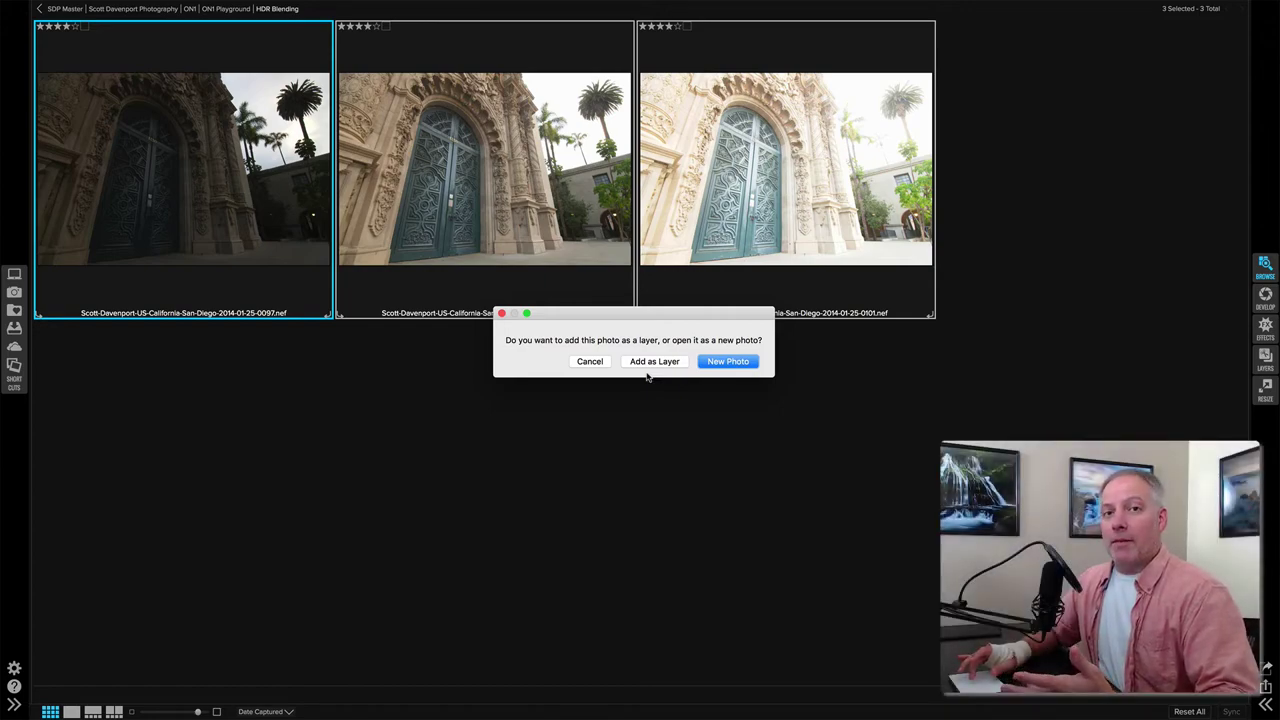
{"action": "left_click", "coordinate": [652, 362]}
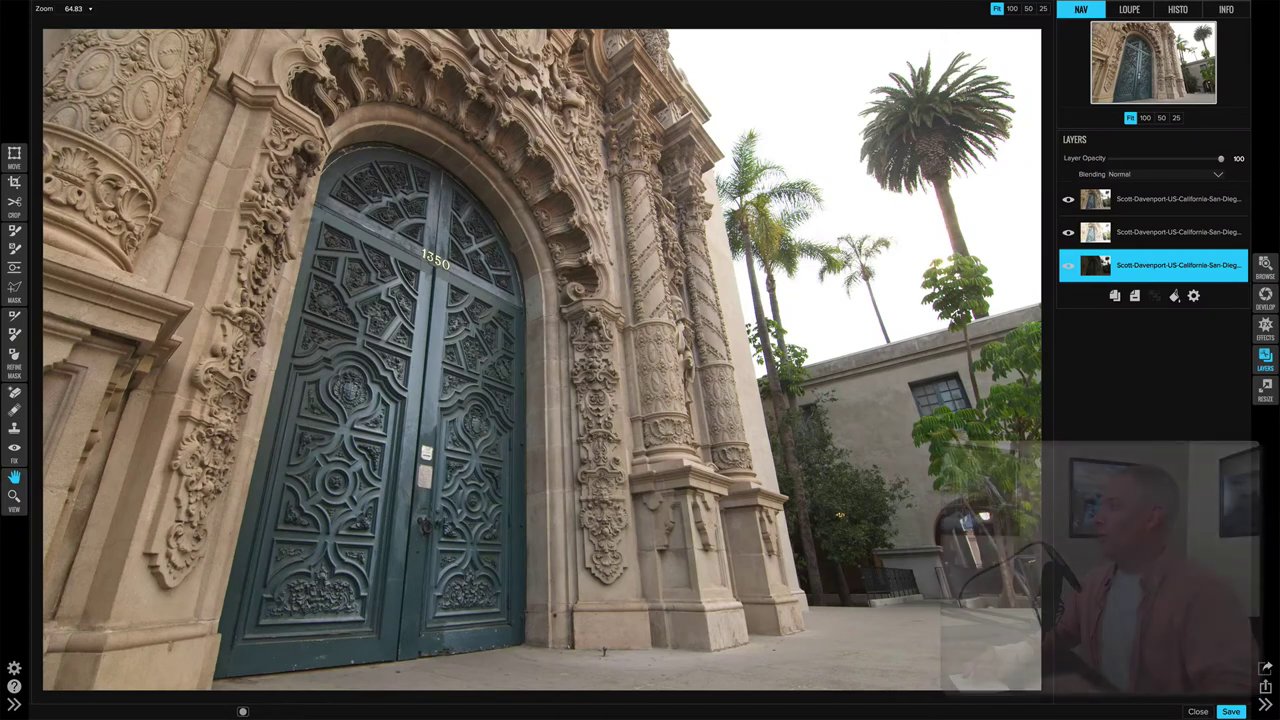
- Rename the top layer, the normally exposed photo, as Nominal and hide it
{"action": "left_click", "coordinate": [1147, 201]}
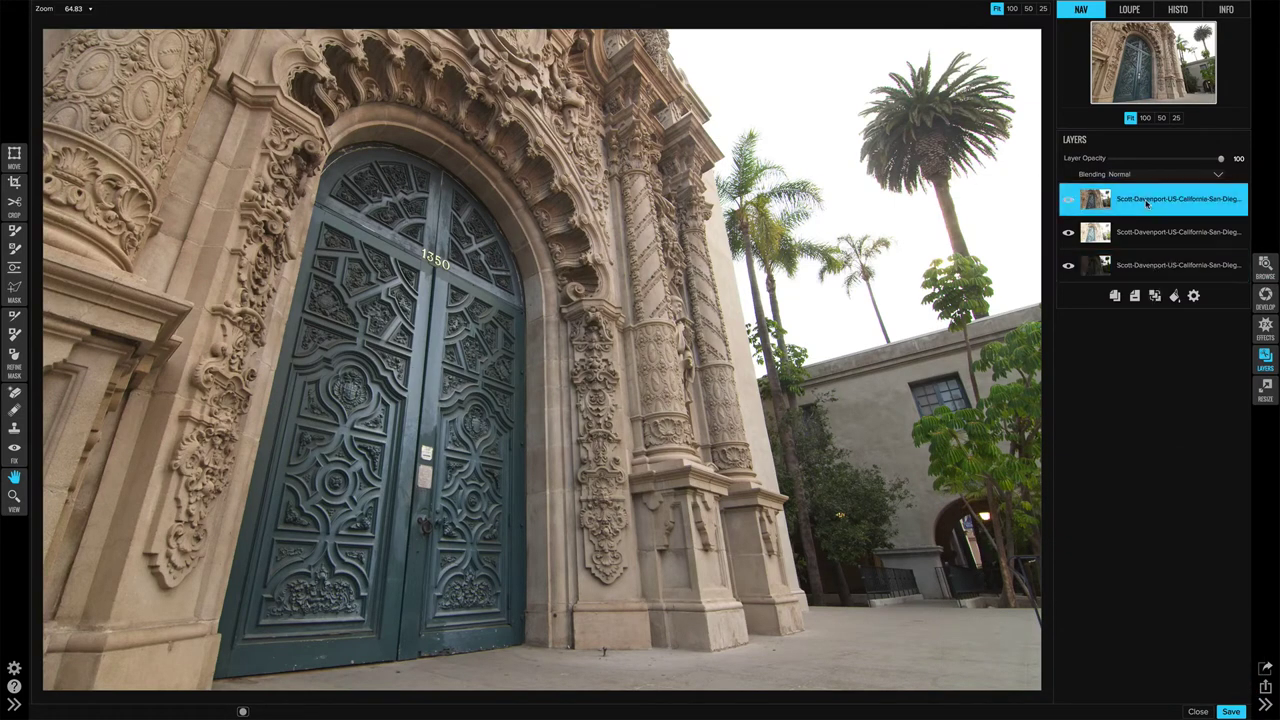
{"action": "double_click", "coordinate": [1134, 204]}
{"action": "type", "text": "Nominal"}
{"action": "key", "text": "Return"}
{"action": "left_click", "coordinate": [1068, 201]}
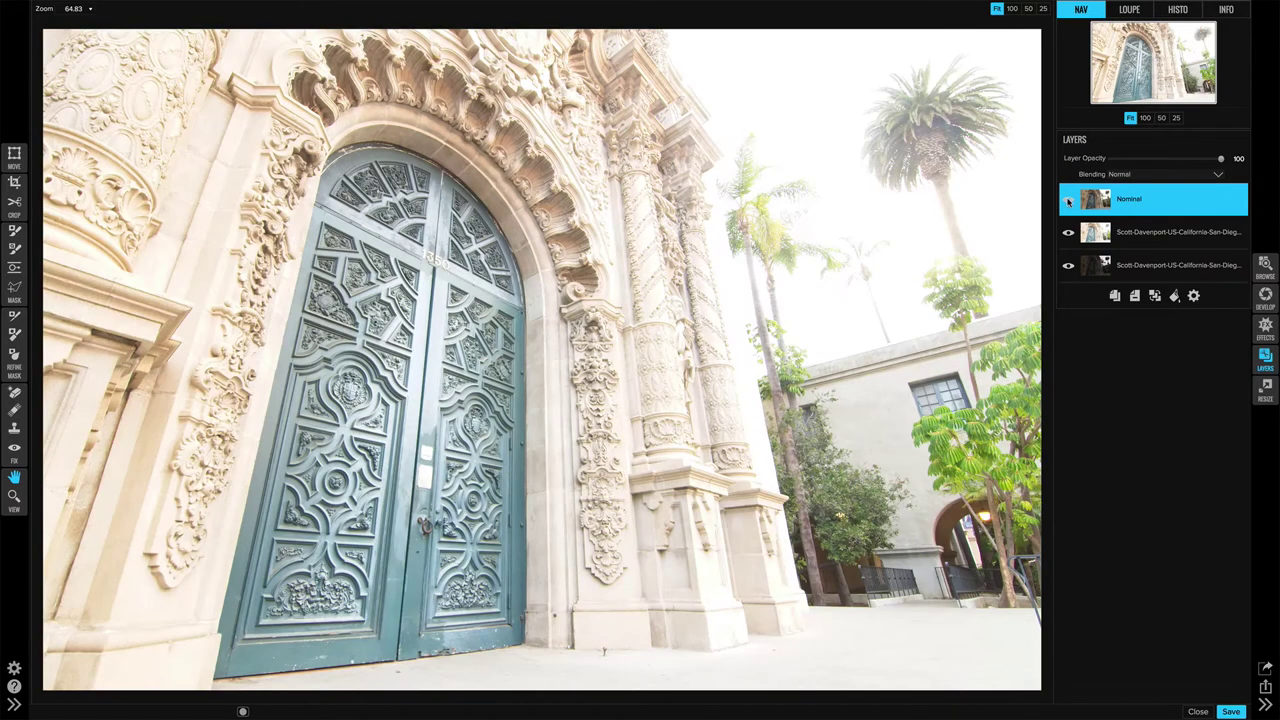
- Rename the middle layer, the bright photo, as Overexposed and hide it
{"action": "double_click", "coordinate": [1143, 234]}
{"action": "type", "text": "Overexposed"}
{"action": "key", "text": "Return"}
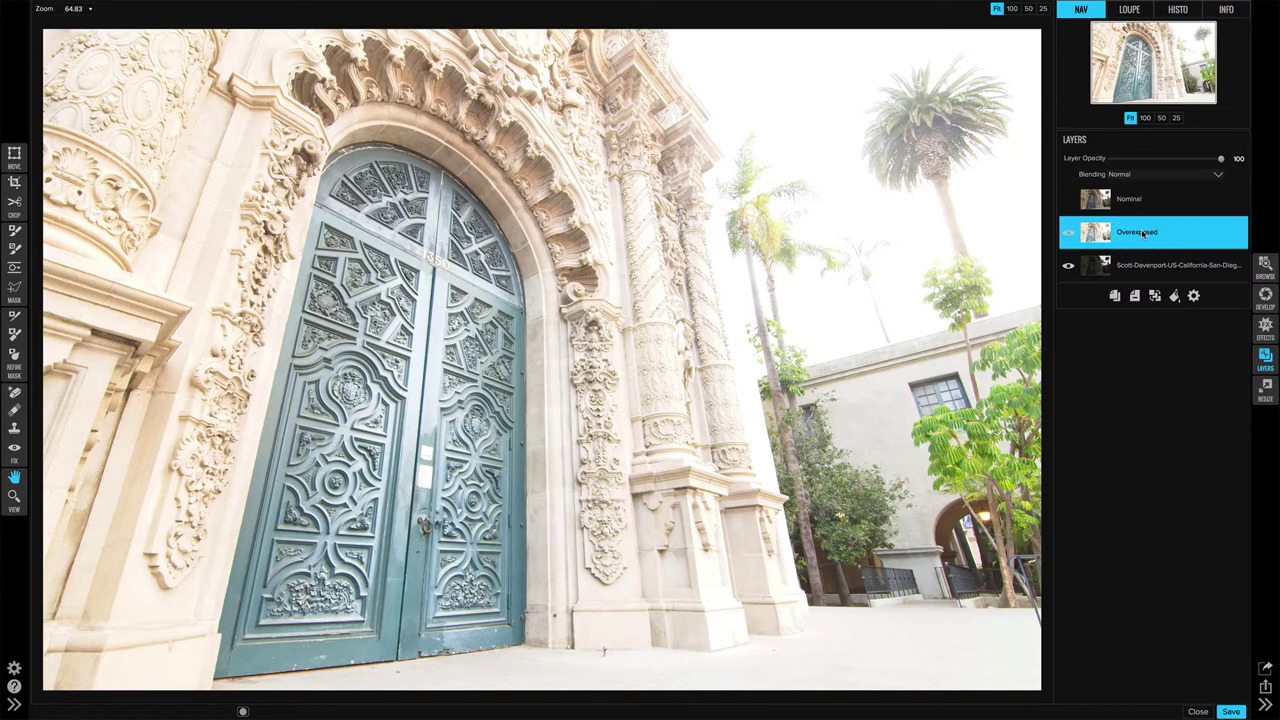
{"action": "left_click", "coordinate": [1068, 233]}
- Rename the bottom layer, the dark photo, as Underexposed and show the Overexposed and Nominal layers again
{"action": "double_click", "coordinate": [1137, 266]}
{"action": "type", "text": "Underexposed"}
{"action": "key", "text": "Return"}
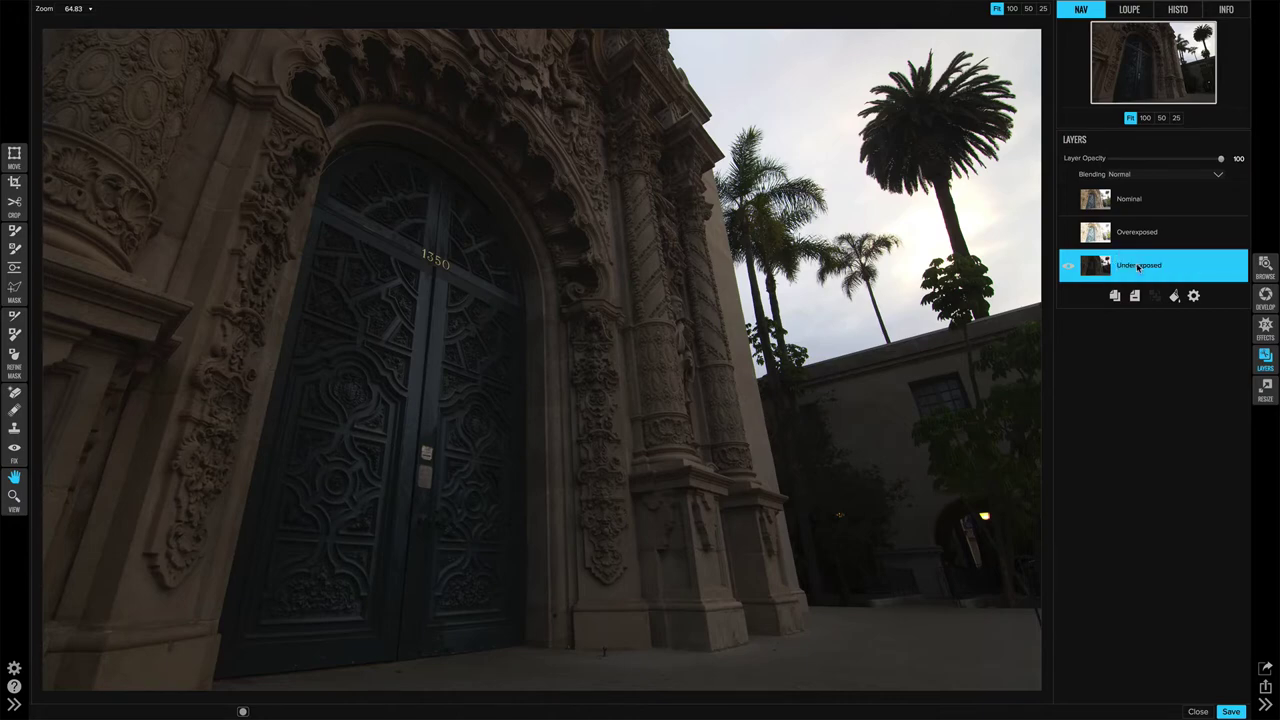
{"action": "left_click", "coordinate": [1069, 233]}
{"action": "left_click", "coordinate": [1067, 200]}
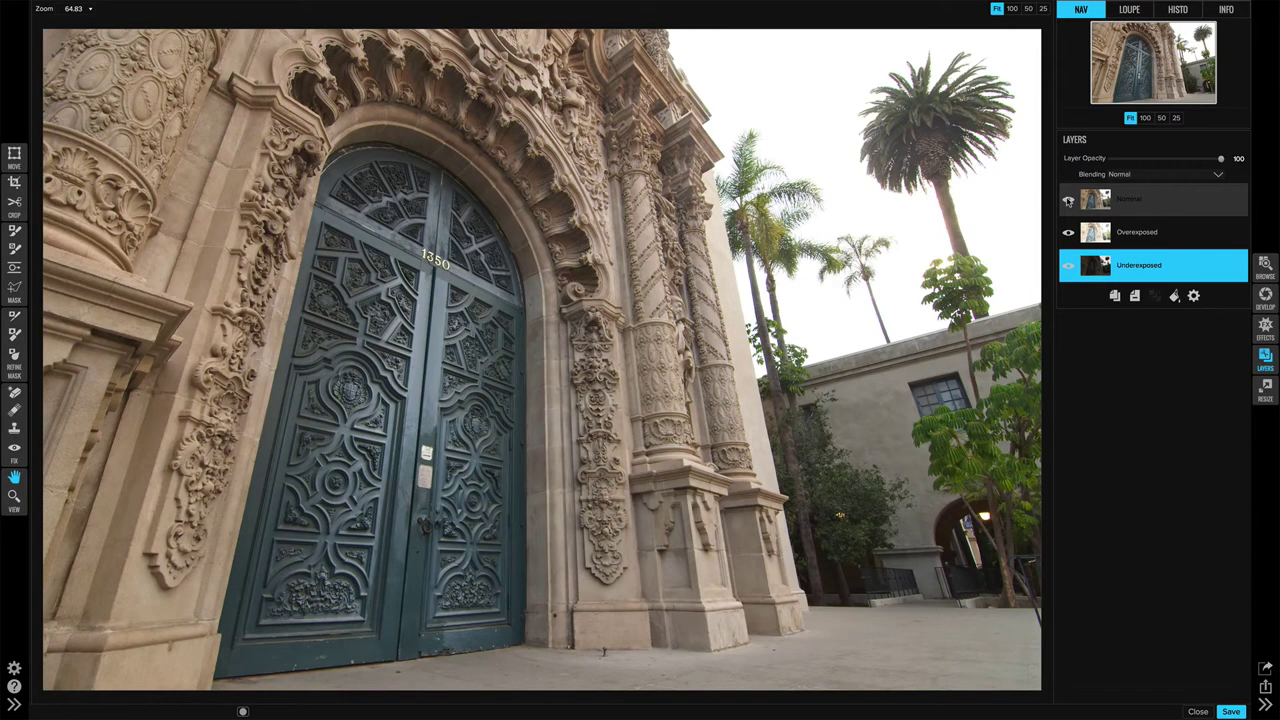
- Move the Nominal layer to the bottom of the stack and hide the Overexposed and Underexposed layers
{"action": "left_click", "coordinate": [1124, 205]}
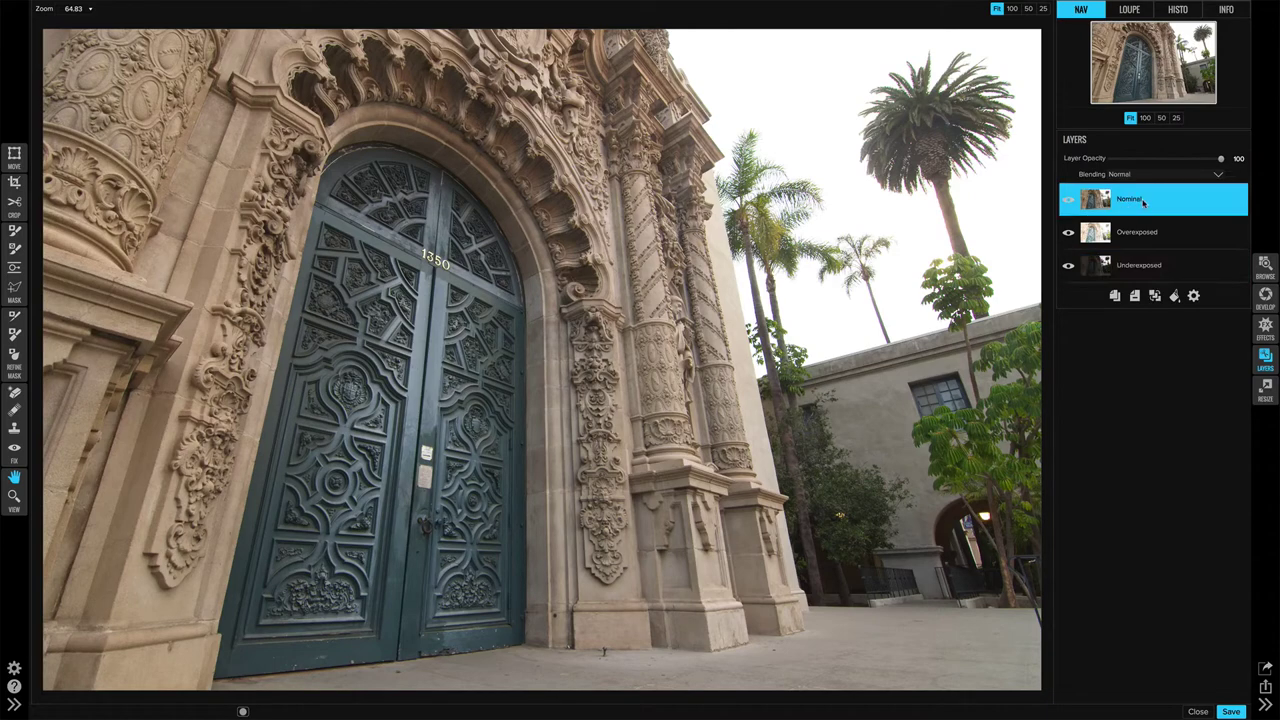
{"action": "left_click_drag", "start_coordinate": [1143, 208], "coordinate": [1142, 274]}
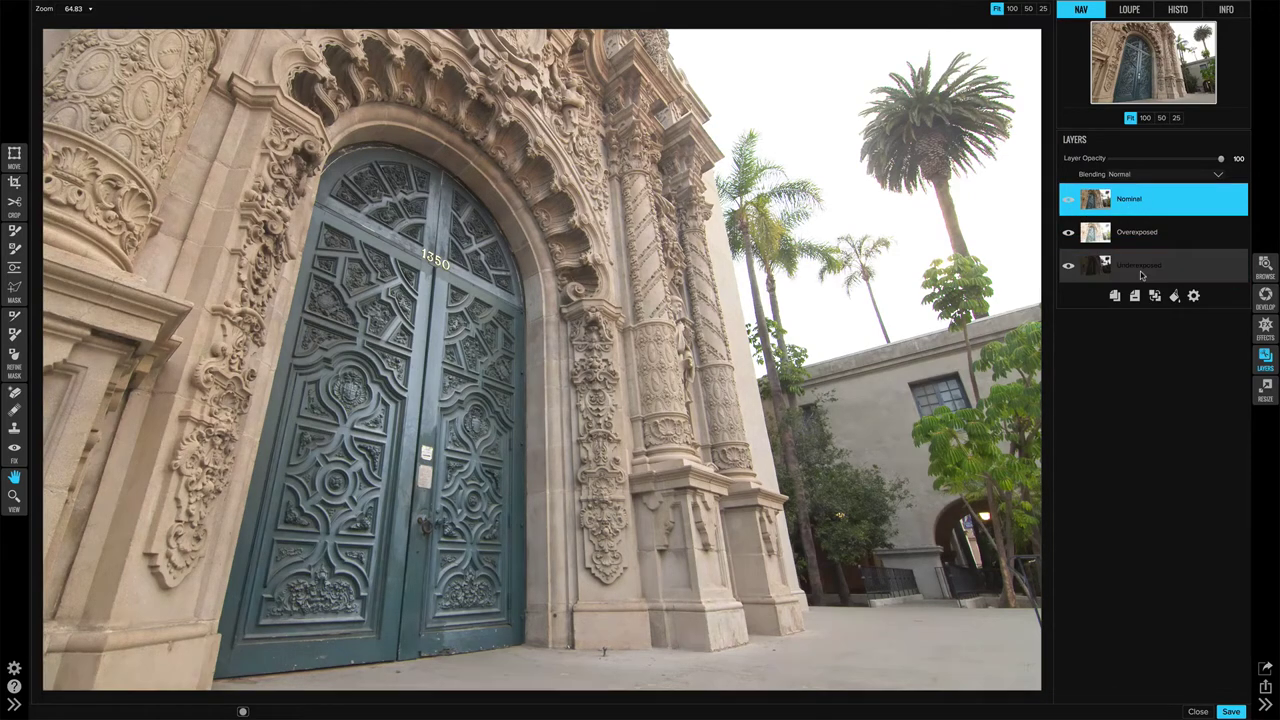
{"action": "left_click", "coordinate": [1071, 200]}
{"action": "left_click", "coordinate": [1068, 232]}
{"action": "left_click", "coordinate": [1068, 200]}
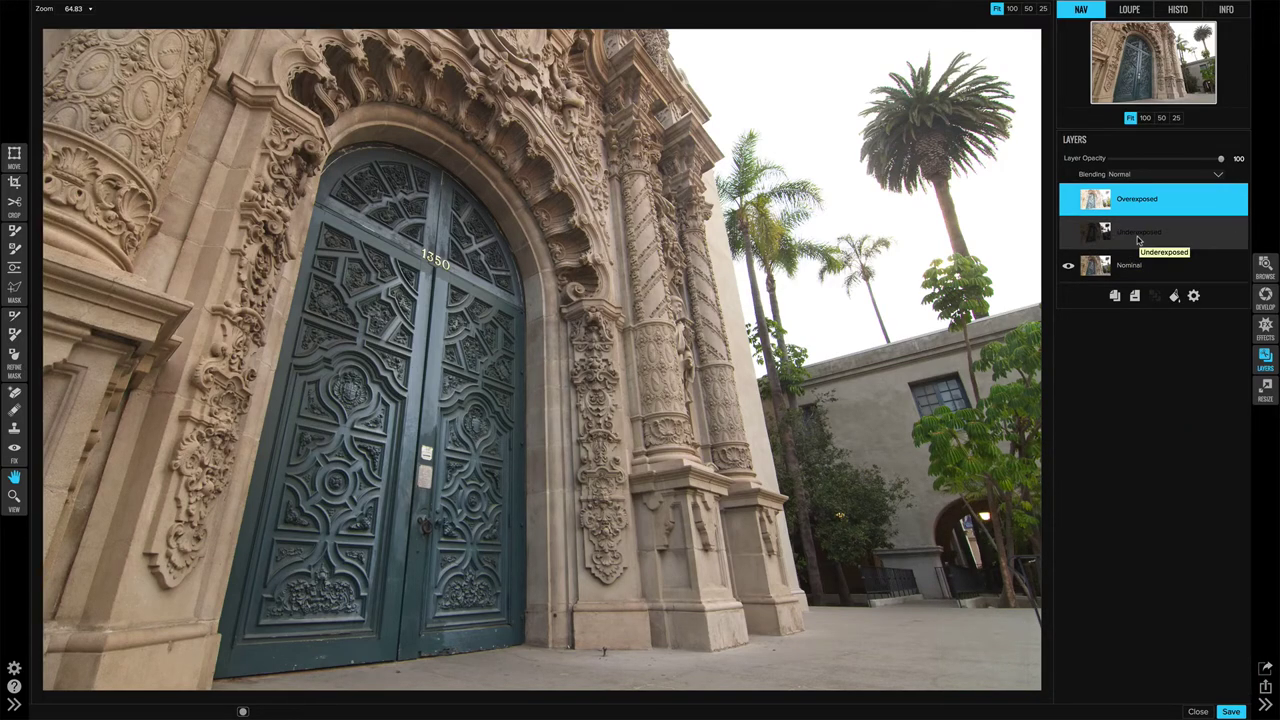
- Show the Underexposed layer and create a luminosity mask on it, comparing the image with the layer off and on
{"action": "left_click", "coordinate": [1137, 240]}
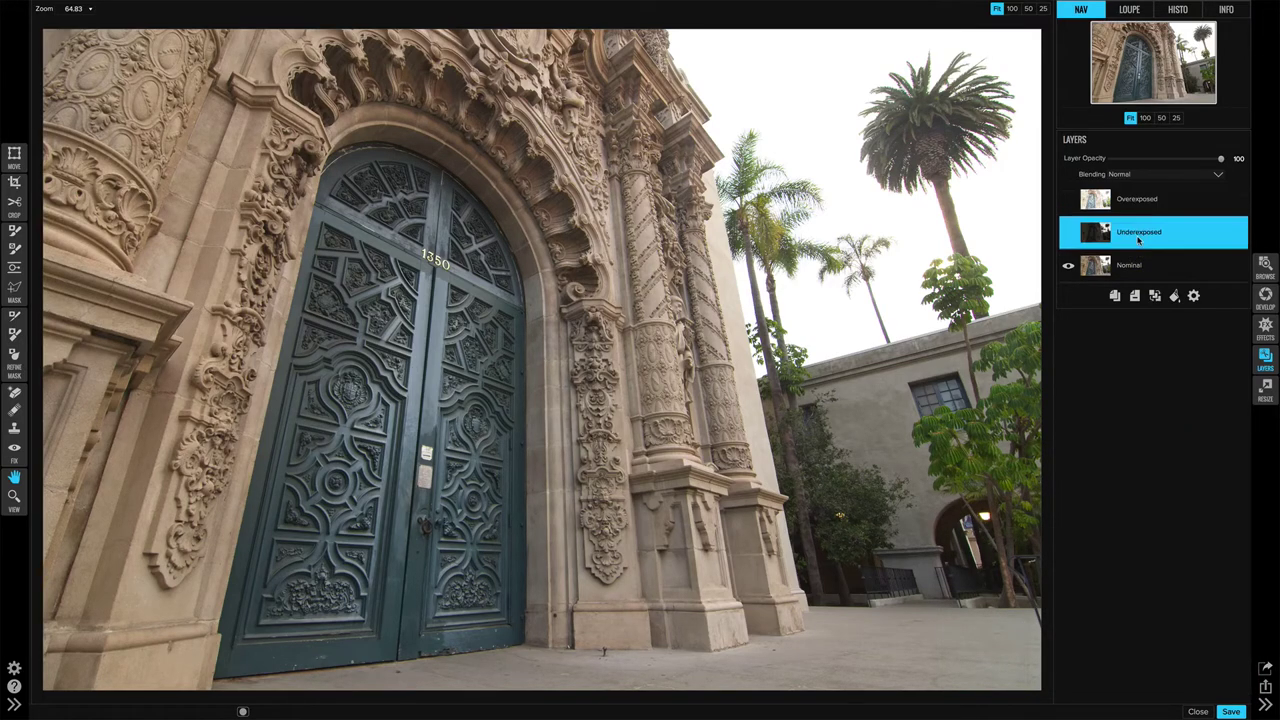
{"action": "left_click", "coordinate": [1071, 234]}
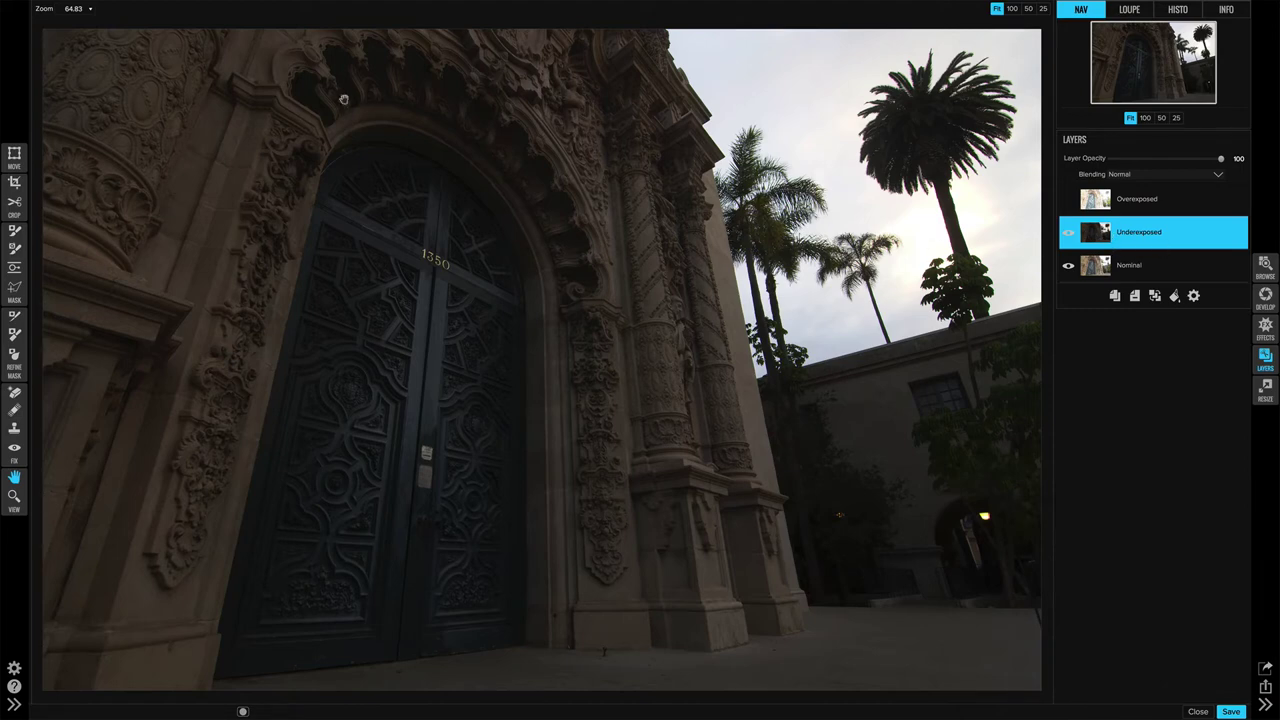
{"action": "left_click", "coordinate": [182, 7]}
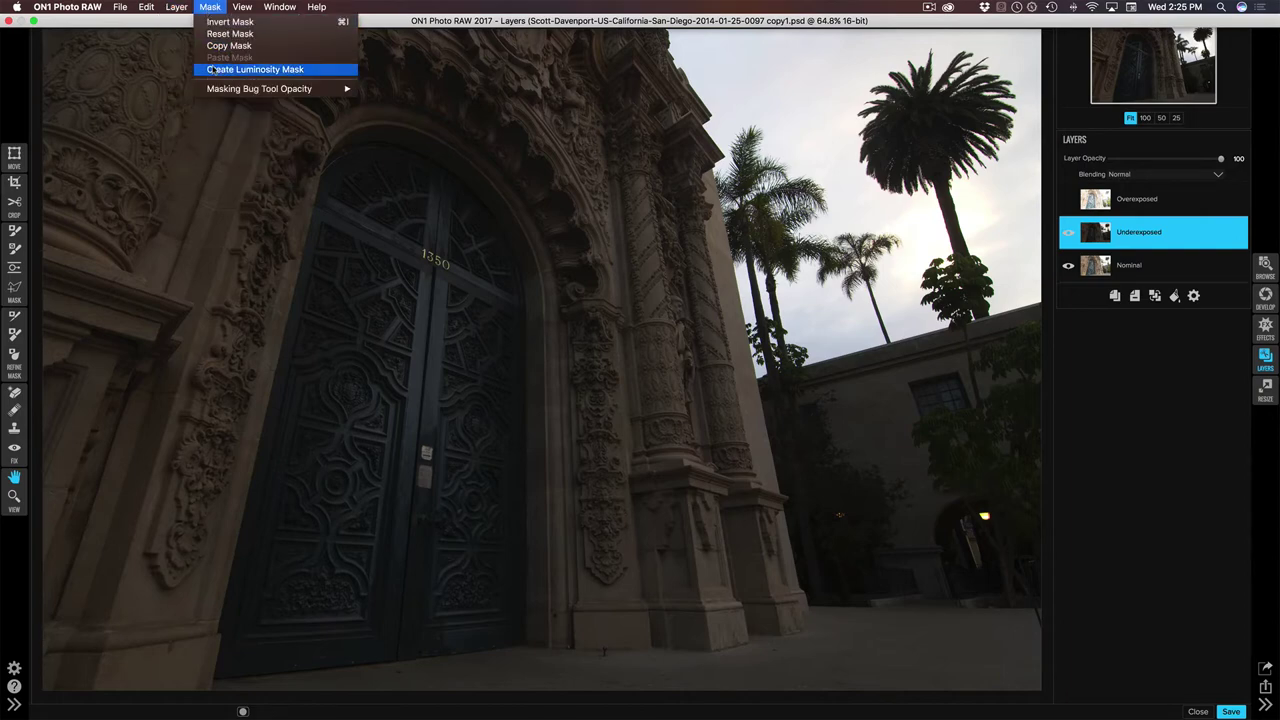
{"action": "left_click", "coordinate": [212, 69]}
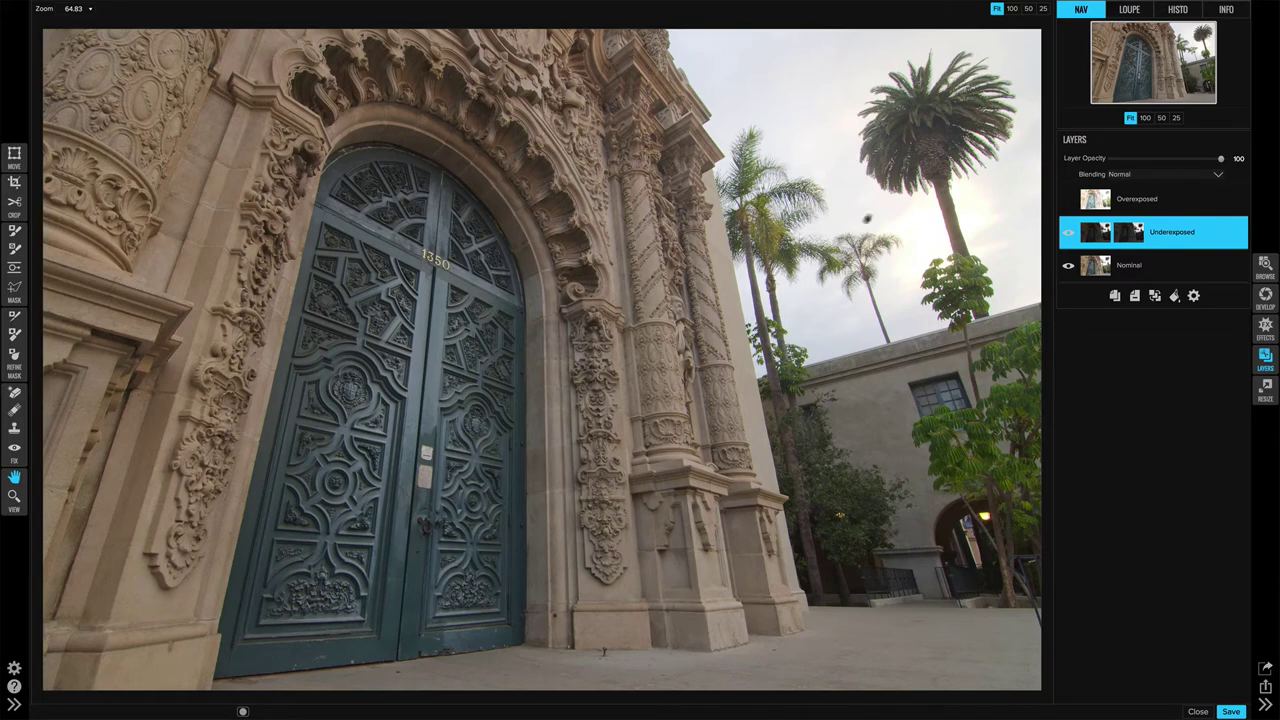
{"action": "left_click", "coordinate": [1069, 233]}
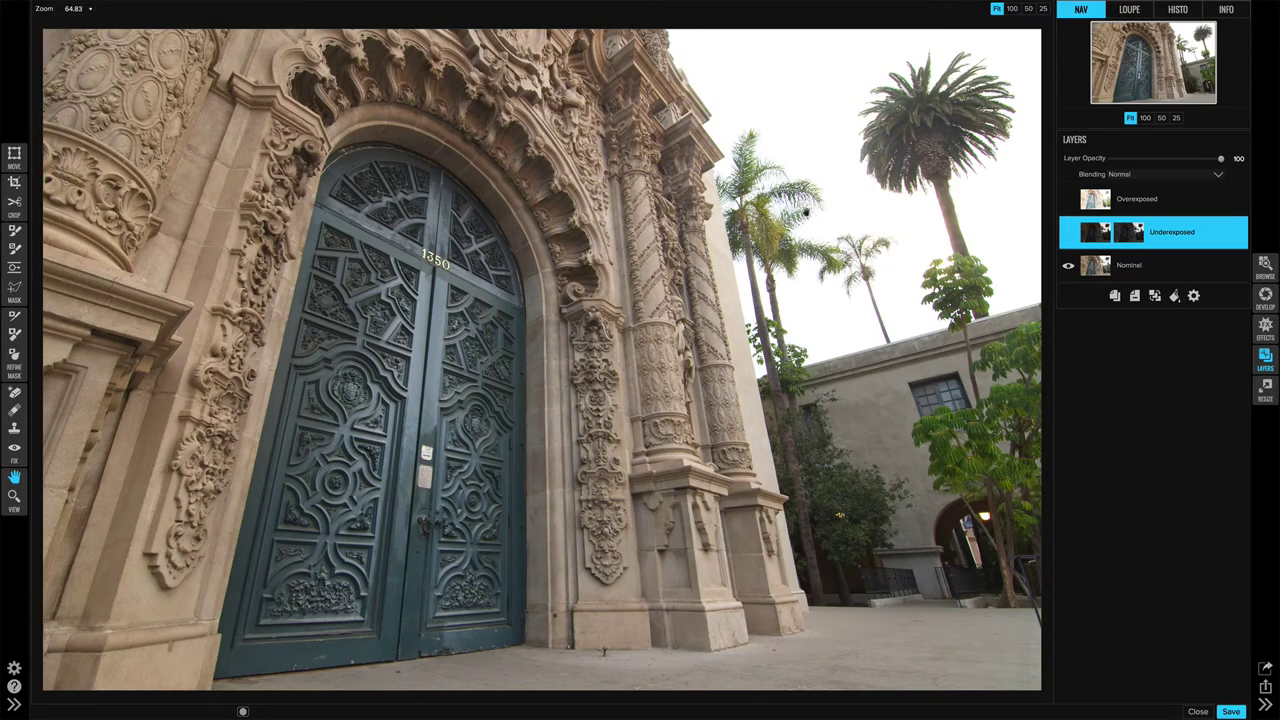
{"action": "left_click", "coordinate": [1068, 232]}
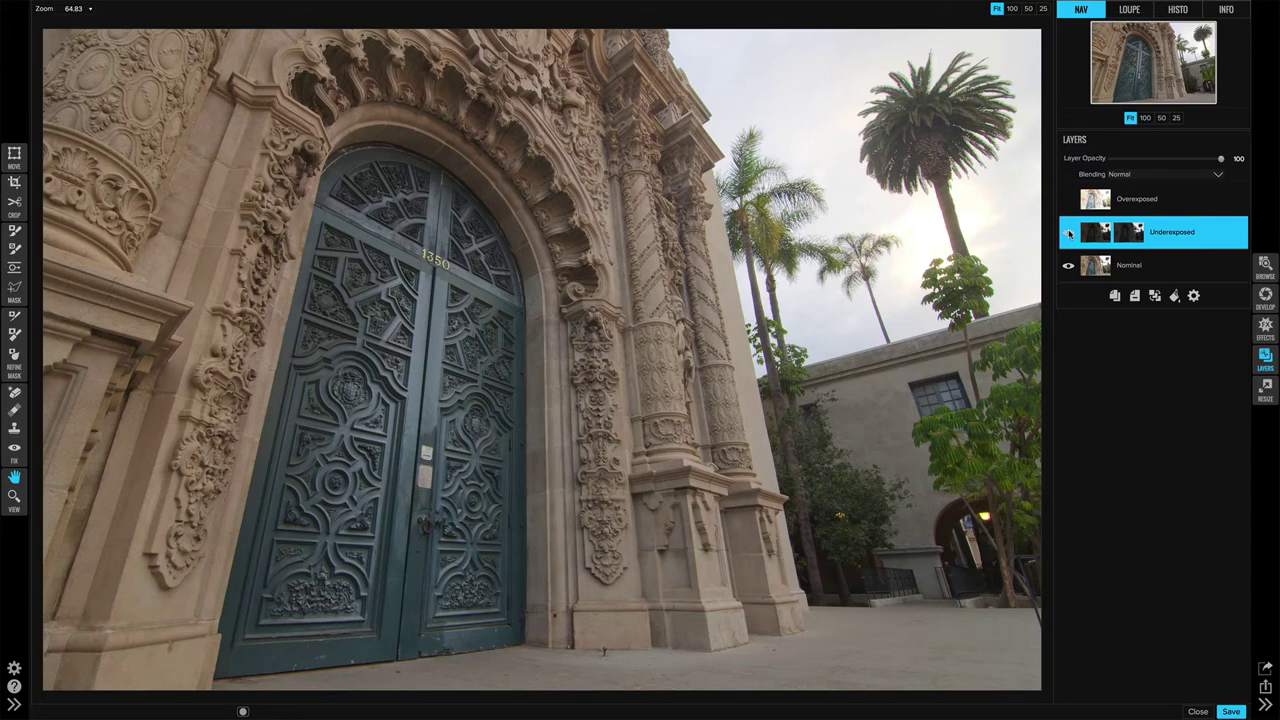
- Show the Overexposed layer and blend it in with Multiply mode at 32 opacity
{"action": "left_click", "coordinate": [1134, 207]}
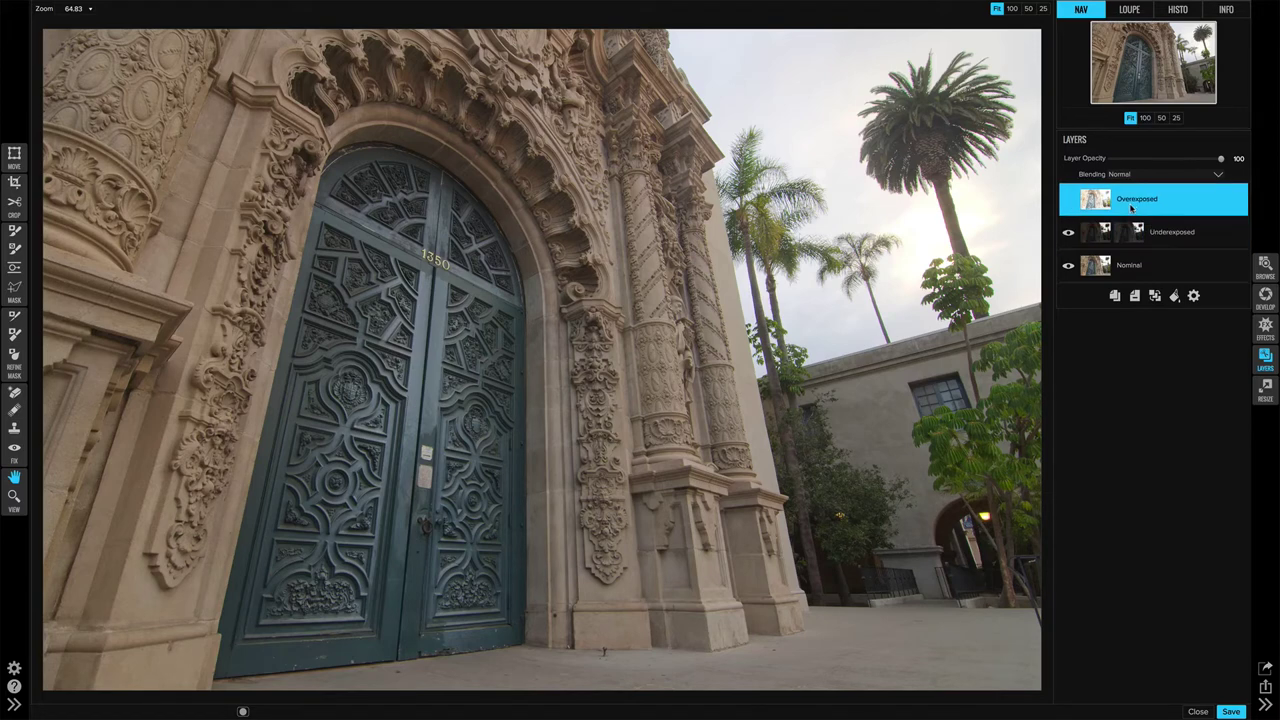
{"action": "left_click", "coordinate": [1068, 201]}
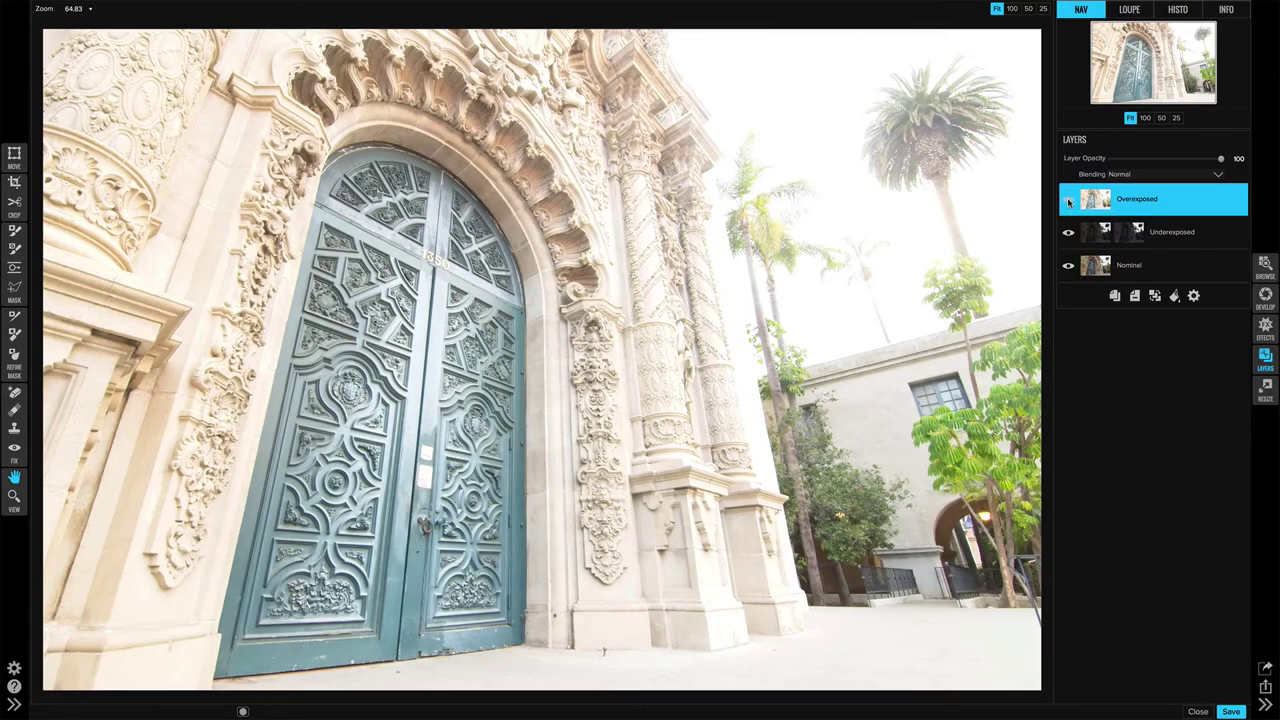
{"action": "left_click", "coordinate": [1135, 176]}
{"action": "left_click", "coordinate": [1135, 177]}
{"action": "left_click", "coordinate": [1135, 176]}
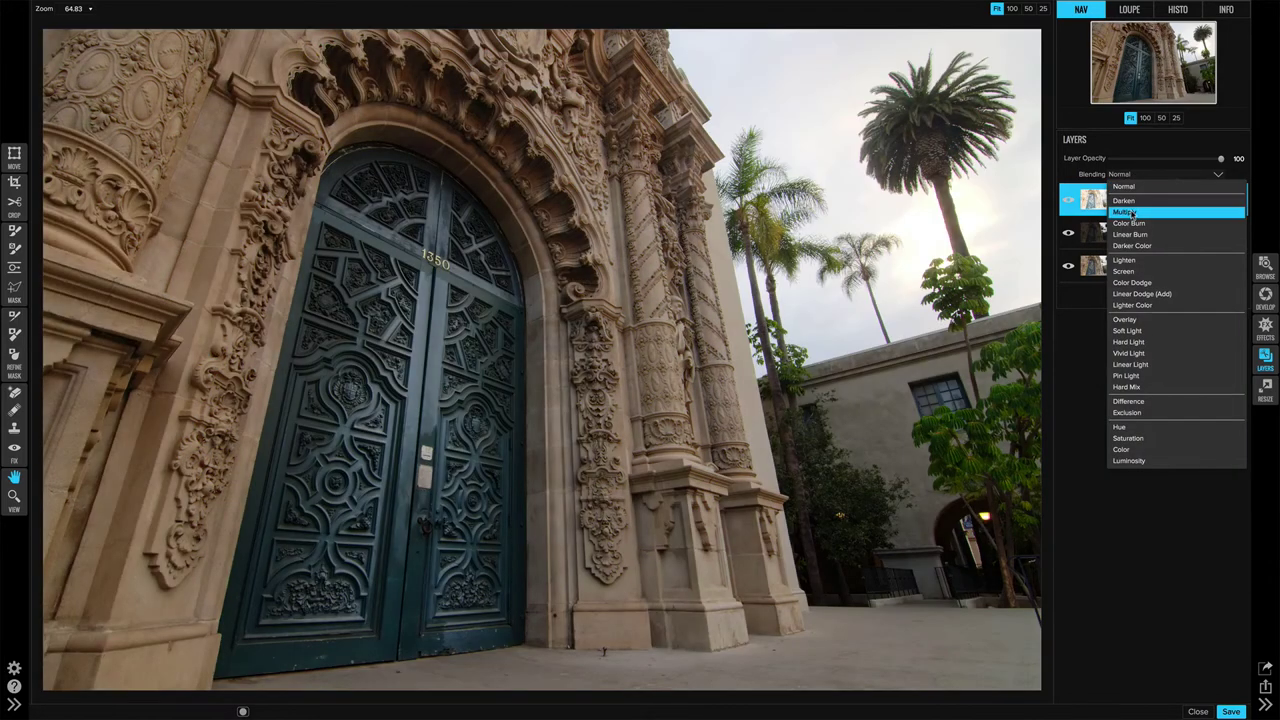
{"action": "left_click", "coordinate": [1131, 212]}
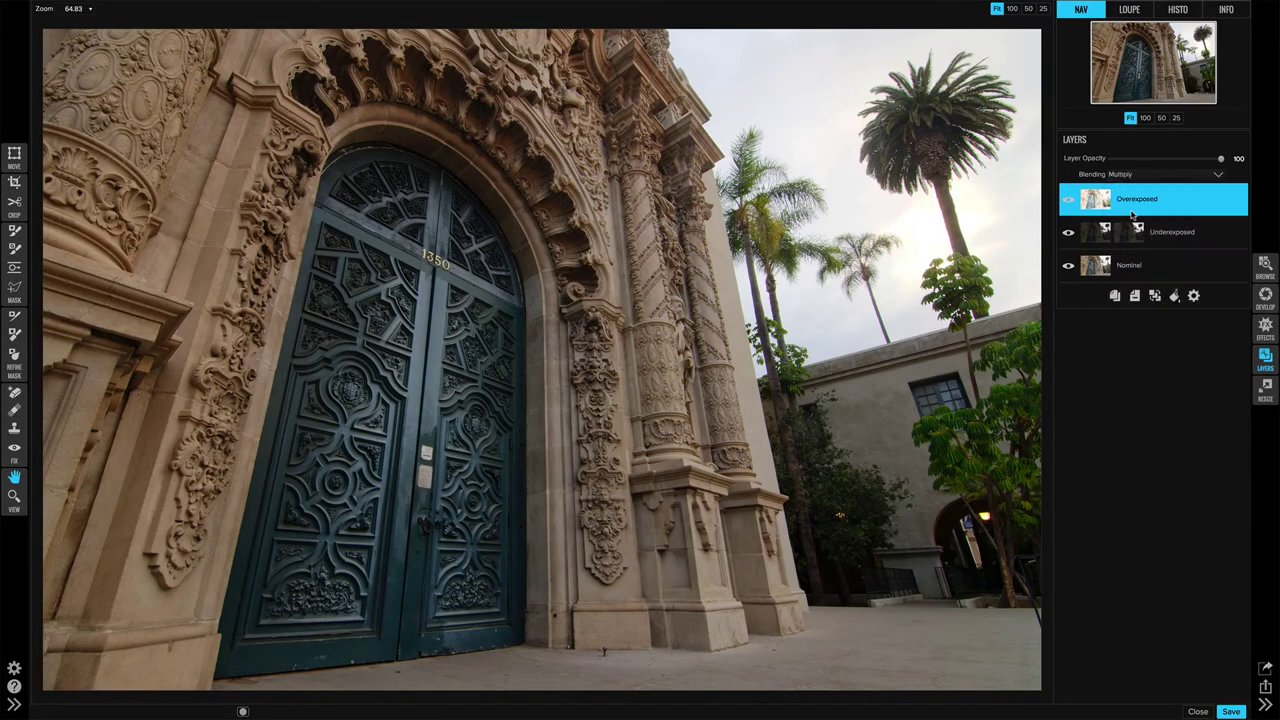
{"action": "left_click_drag", "start_coordinate": [1217, 161], "coordinate": [1145, 164]}
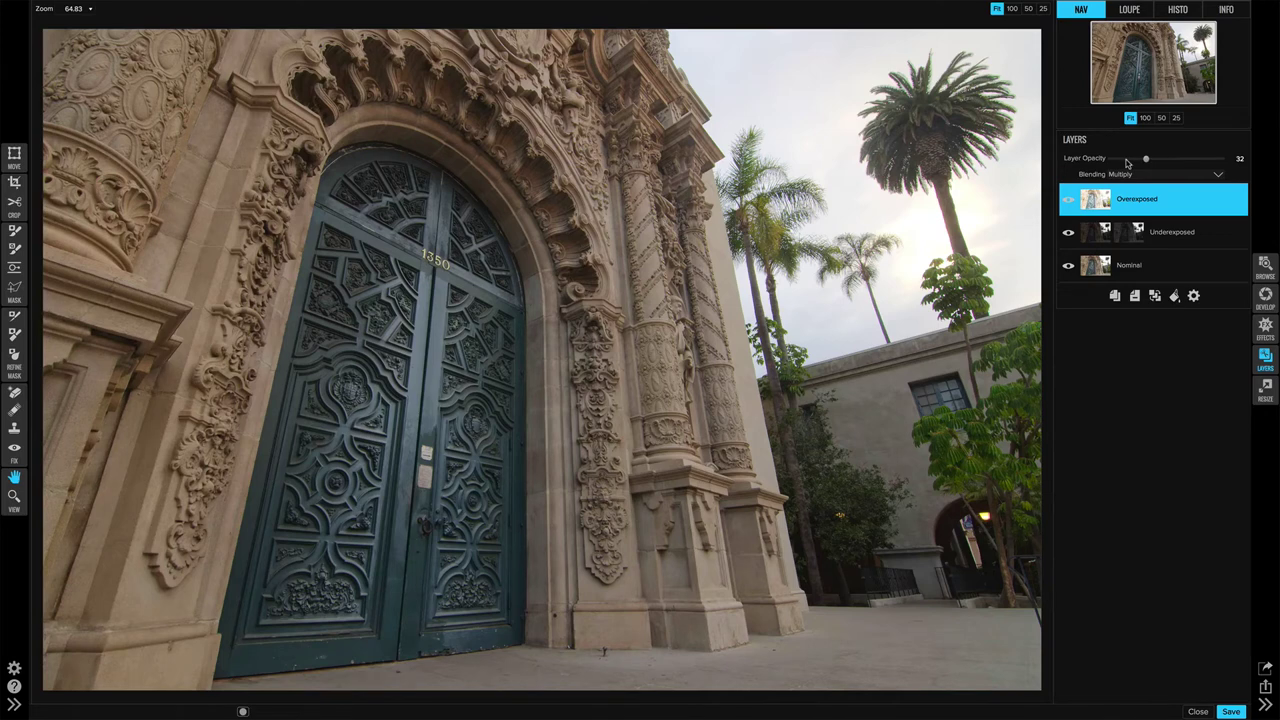
{"action": "left_click", "coordinate": [1142, 162]}
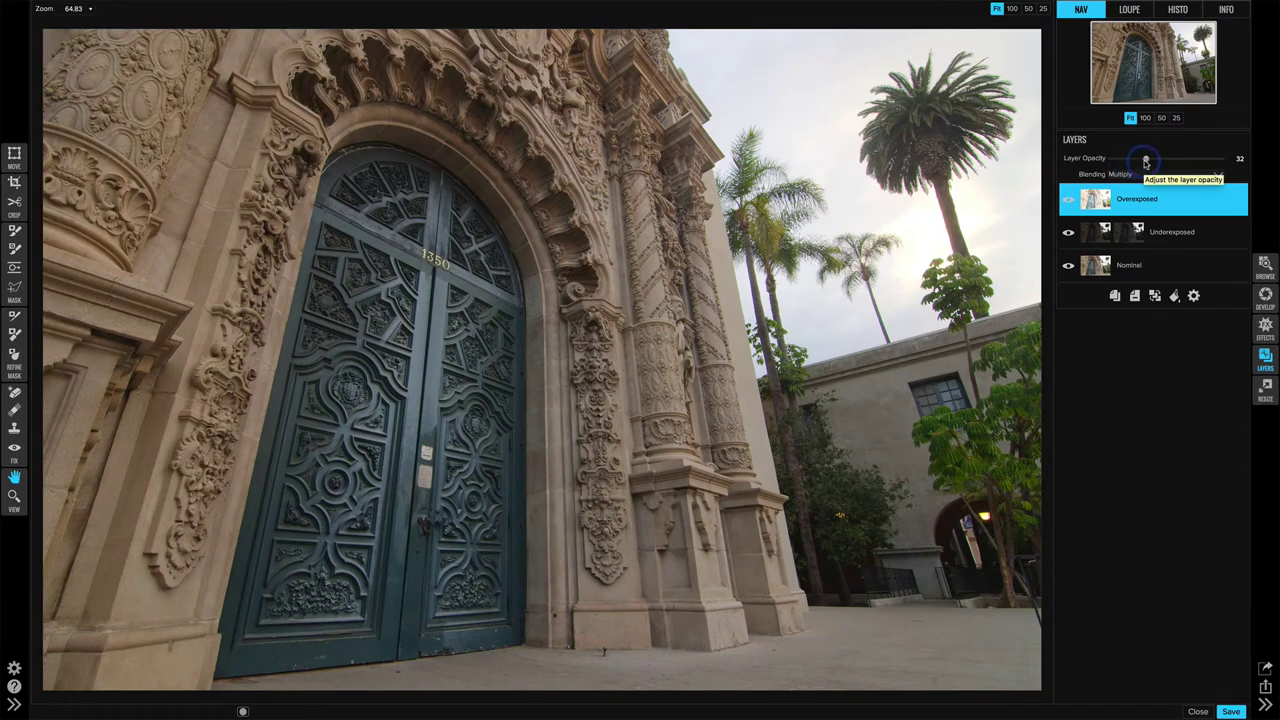
- Return the Overexposed layer to Normal blending at 100 opacity and compare the image with it off and on
{"action": "left_click", "coordinate": [1130, 175]}
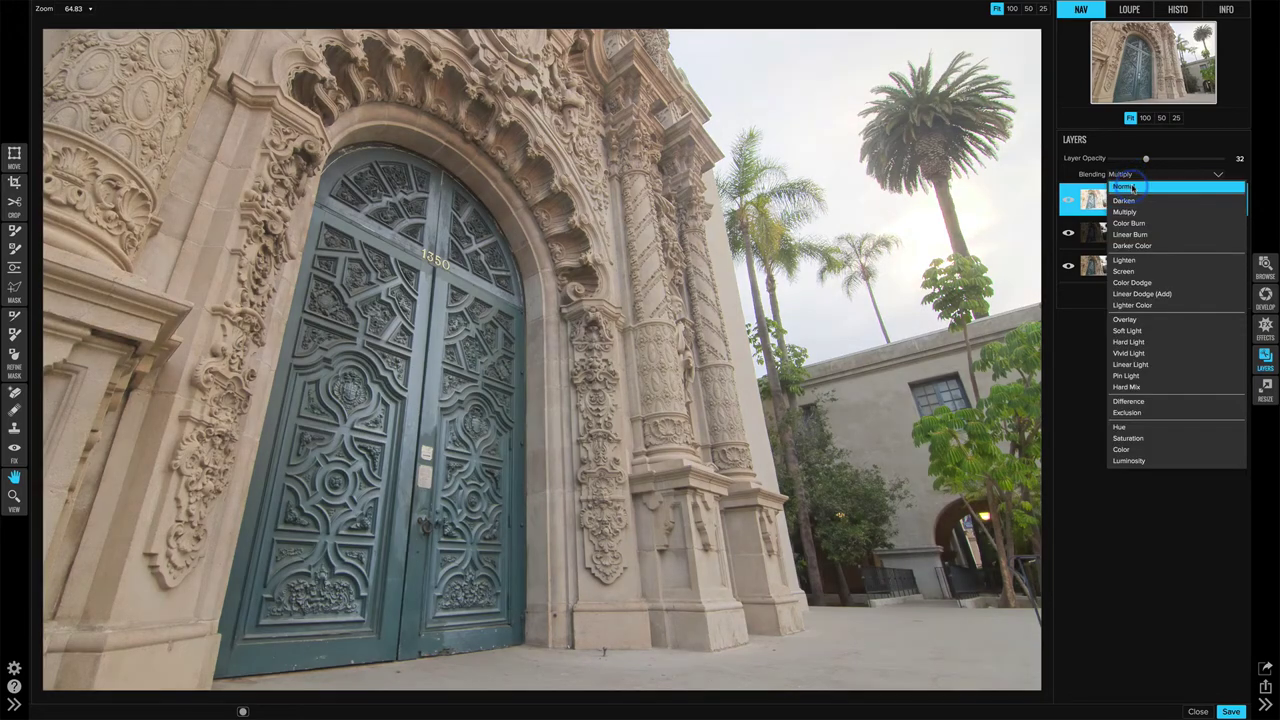
{"action": "left_click", "coordinate": [1124, 186]}
{"action": "left_click_drag", "start_coordinate": [1146, 160], "coordinate": [1222, 160]}
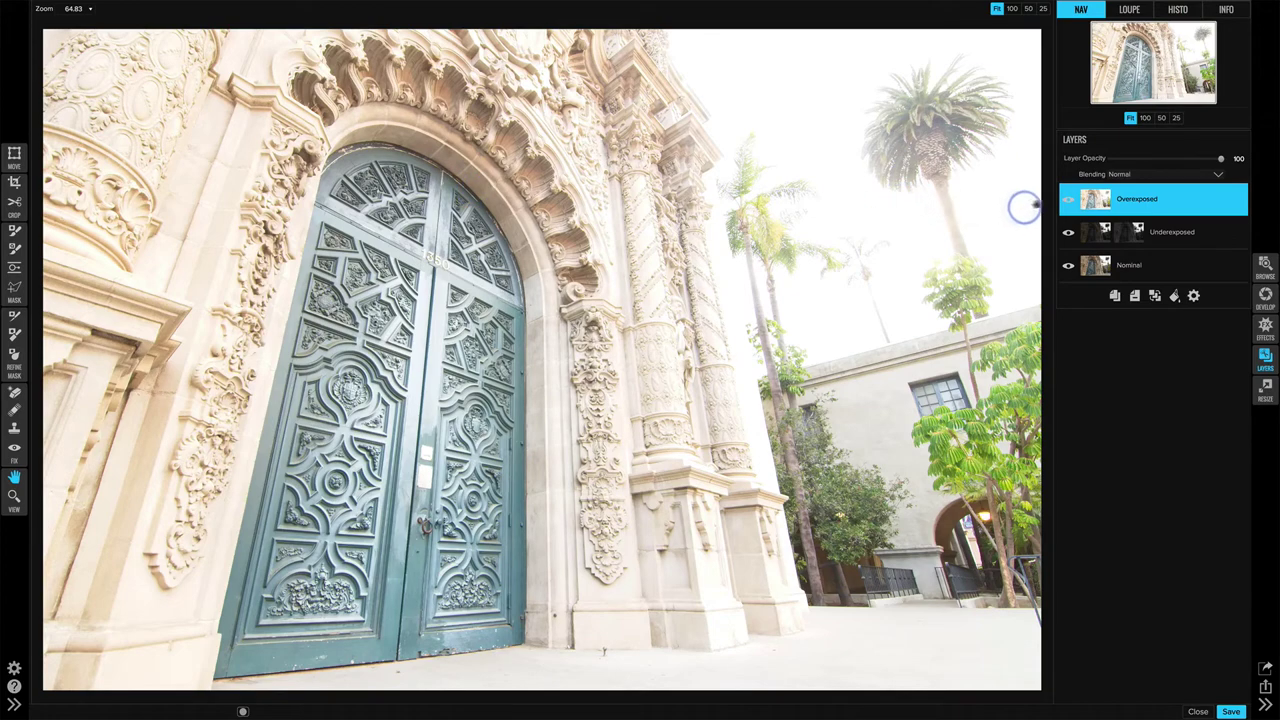
{"action": "left_click", "coordinate": [1068, 199]}
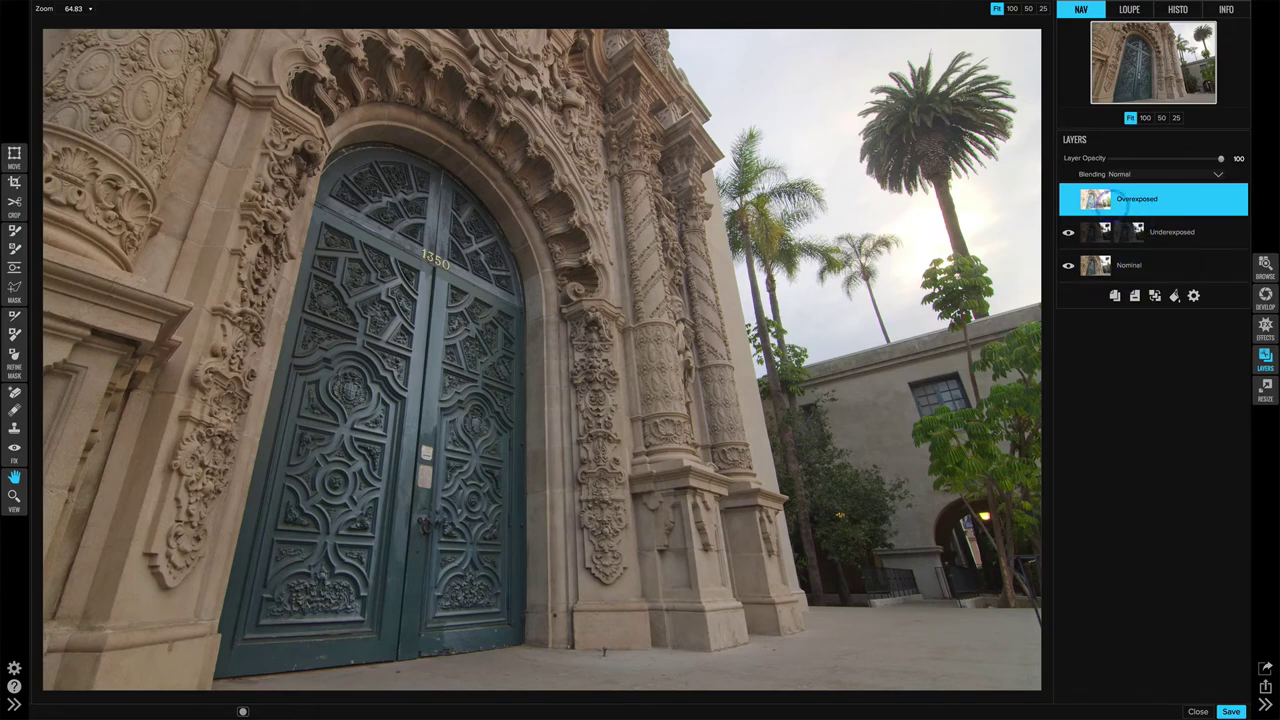
{"action": "left_click", "coordinate": [1067, 200]}
- Set the Overexposed layer's blending mode to Multiply and its opacity to 26
{"action": "left_click", "coordinate": [1122, 174]}
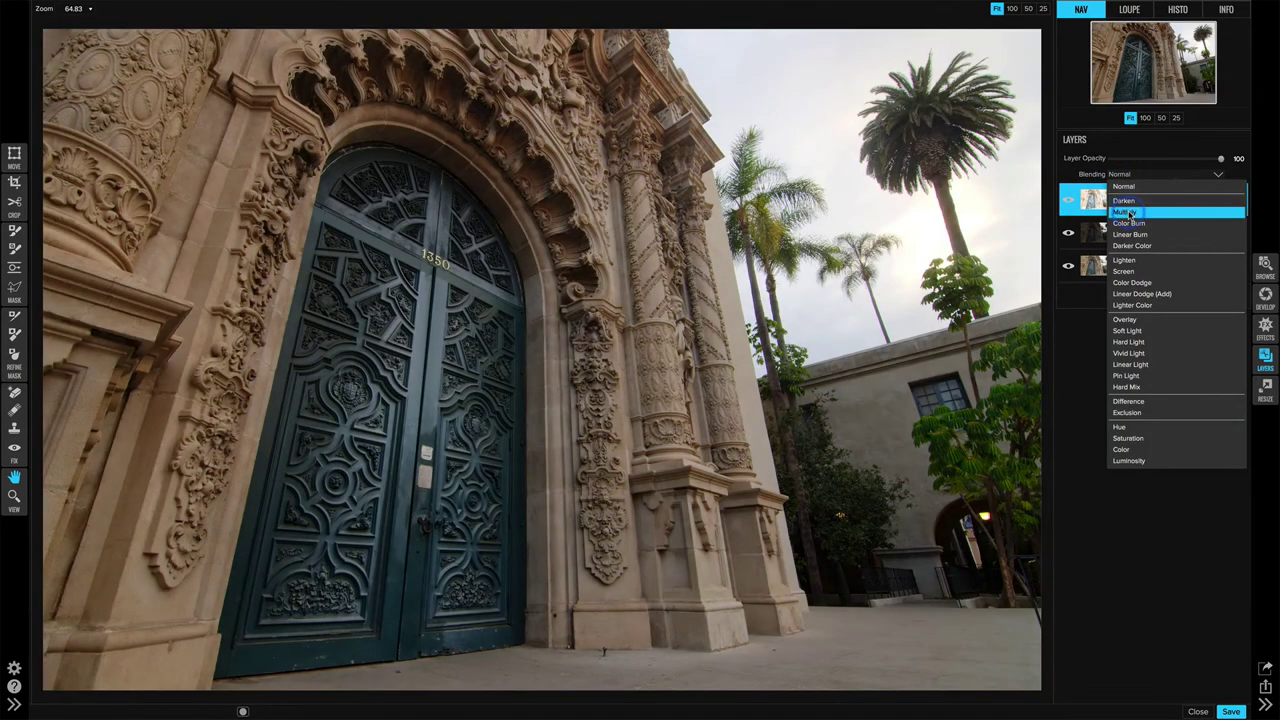
{"action": "left_click", "coordinate": [1129, 213]}
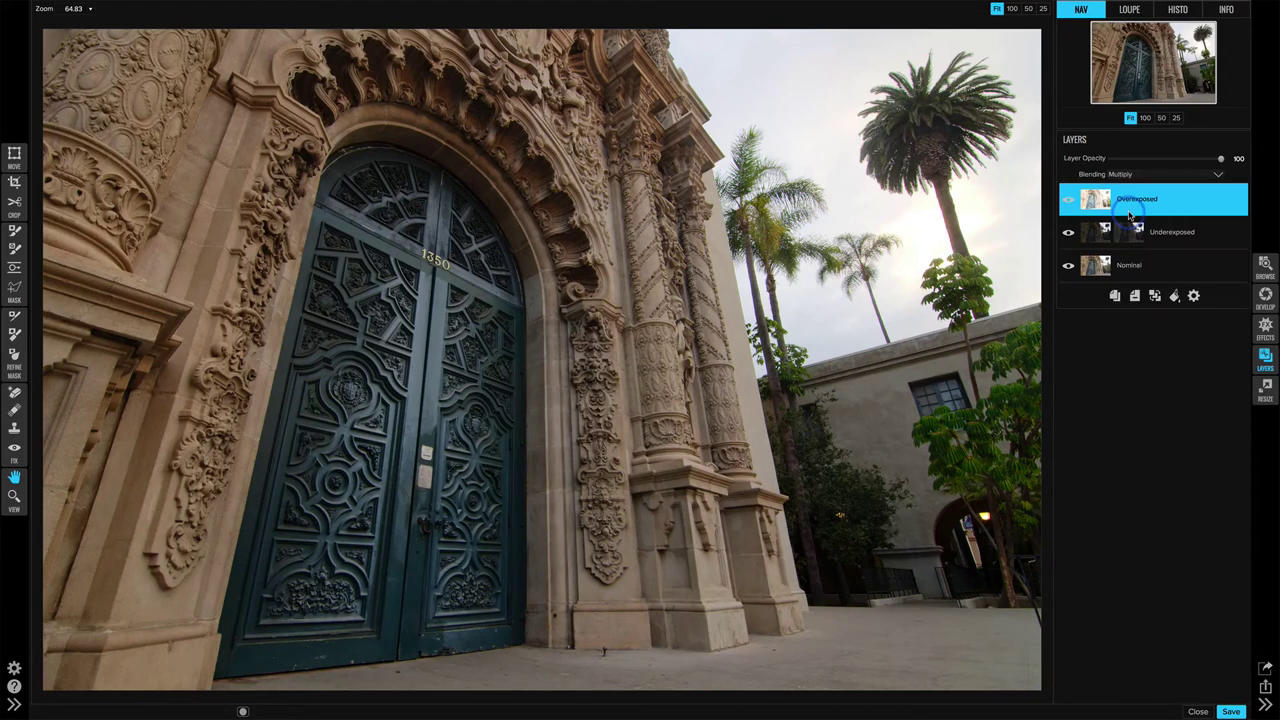
{"action": "left_click_drag", "start_coordinate": [1220, 167], "coordinate": [1142, 161]}
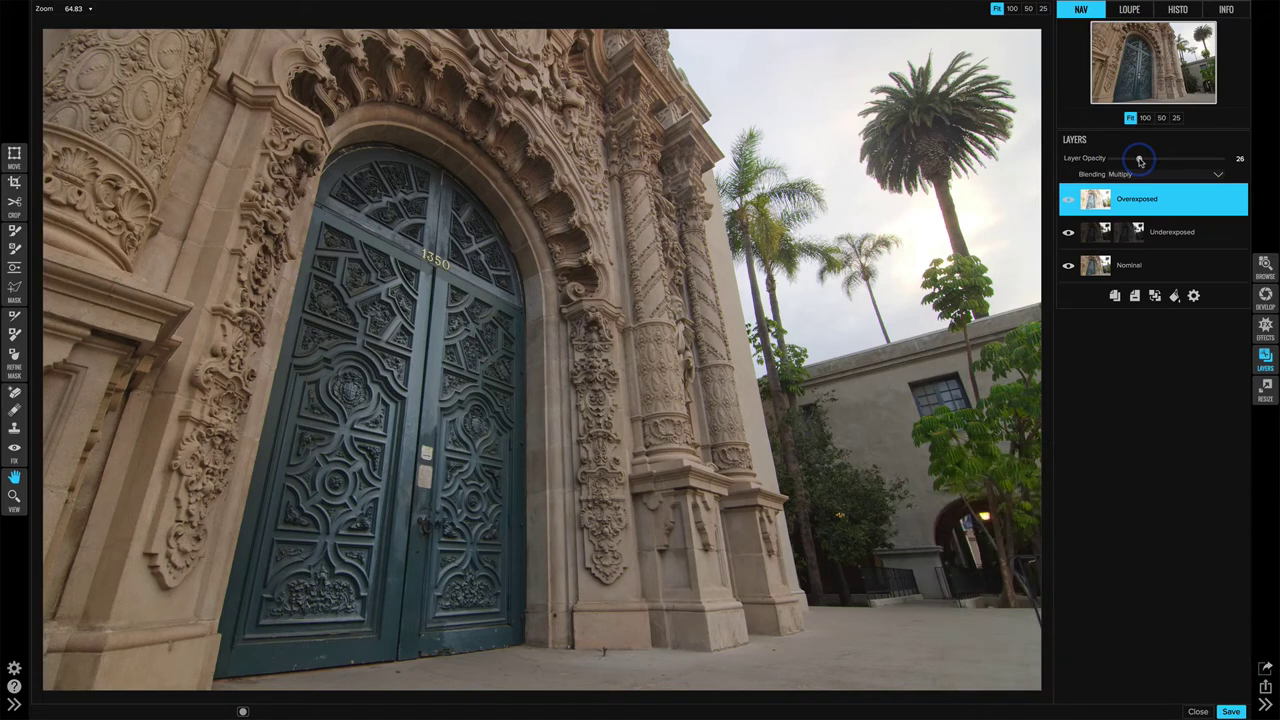
- Create a new stamped layer from the visible layers and rename it as Blended
{"action": "mouse_move", "coordinate": [242, 7]}
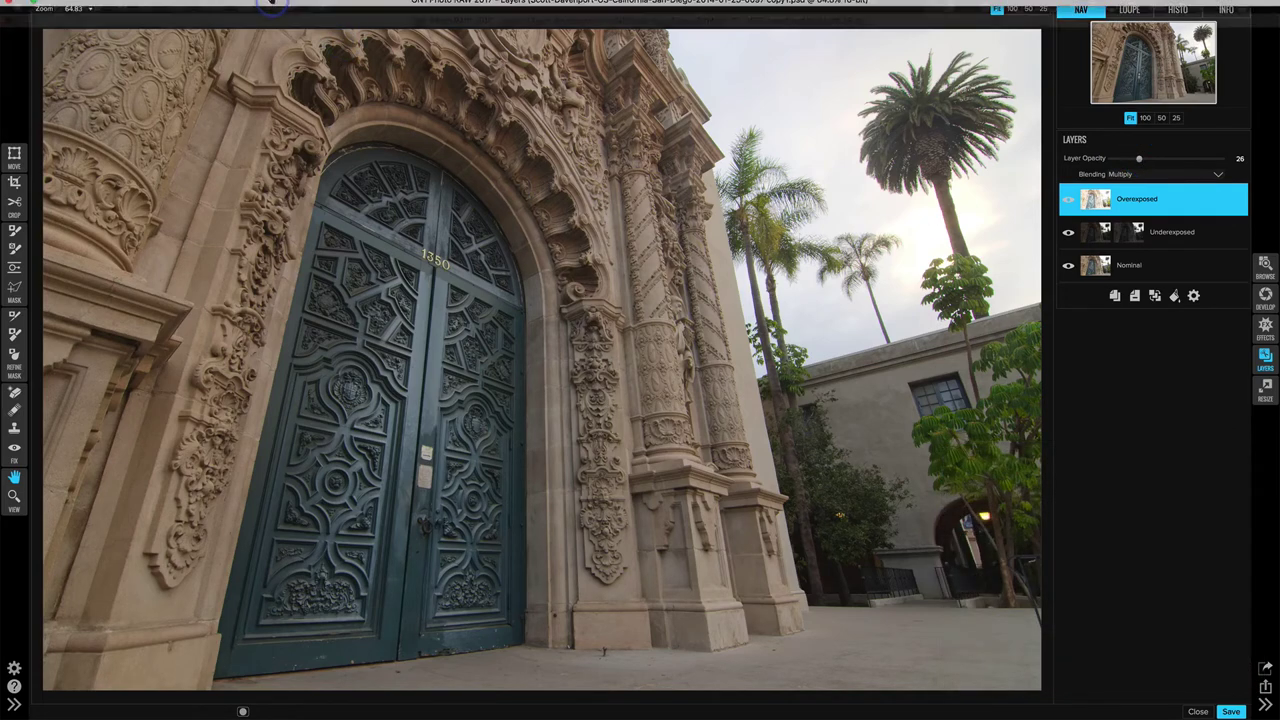
{"action": "left_click", "coordinate": [177, 7]}
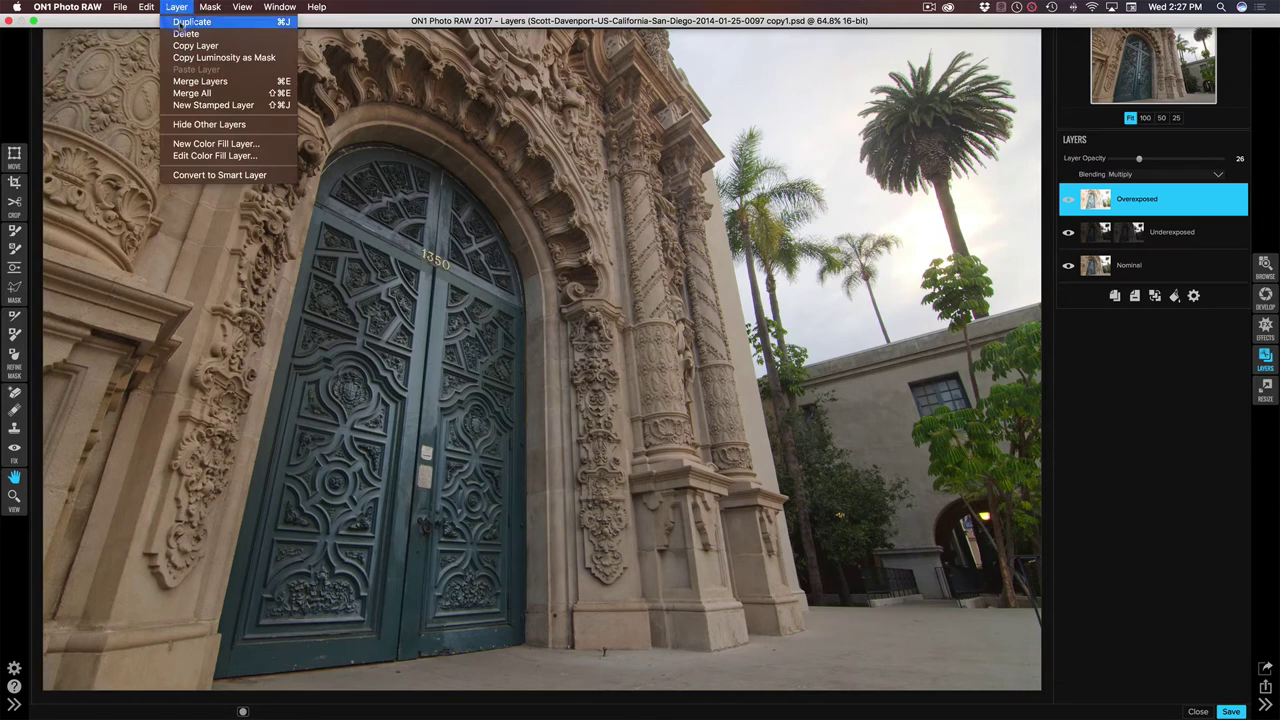
{"action": "left_click", "coordinate": [193, 104]}
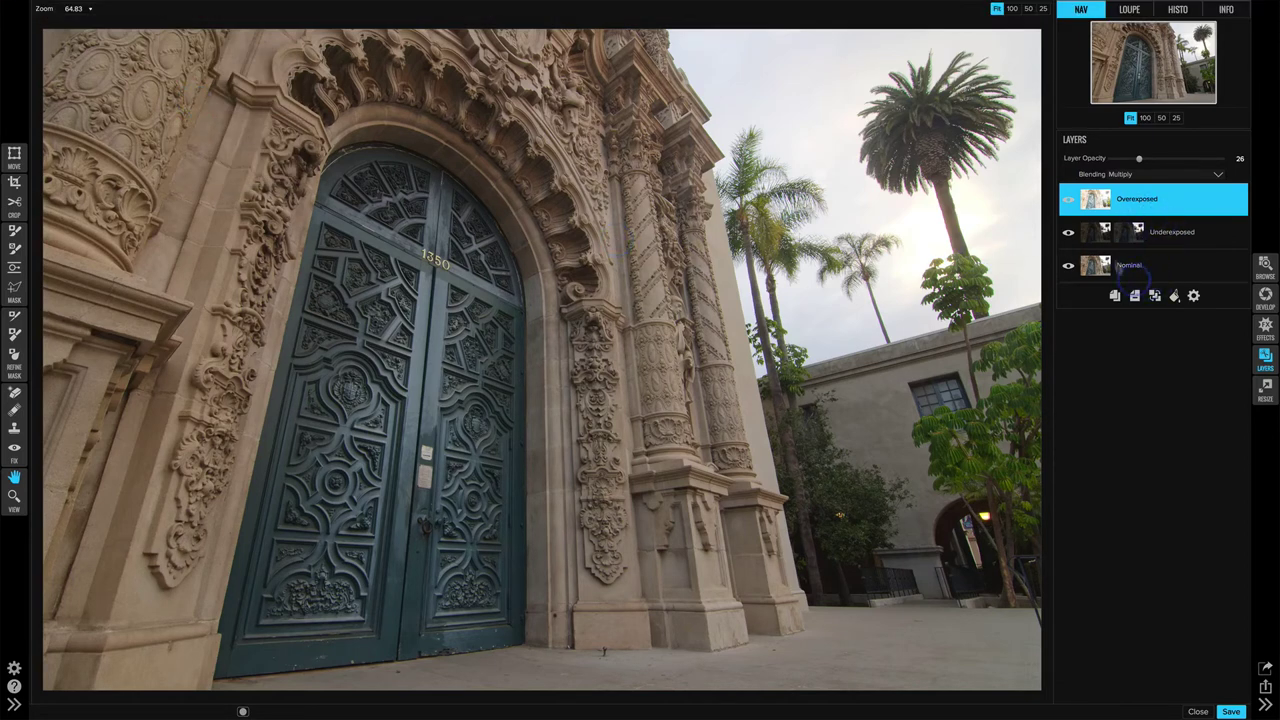
{"action": "double_click", "coordinate": [1146, 201]}
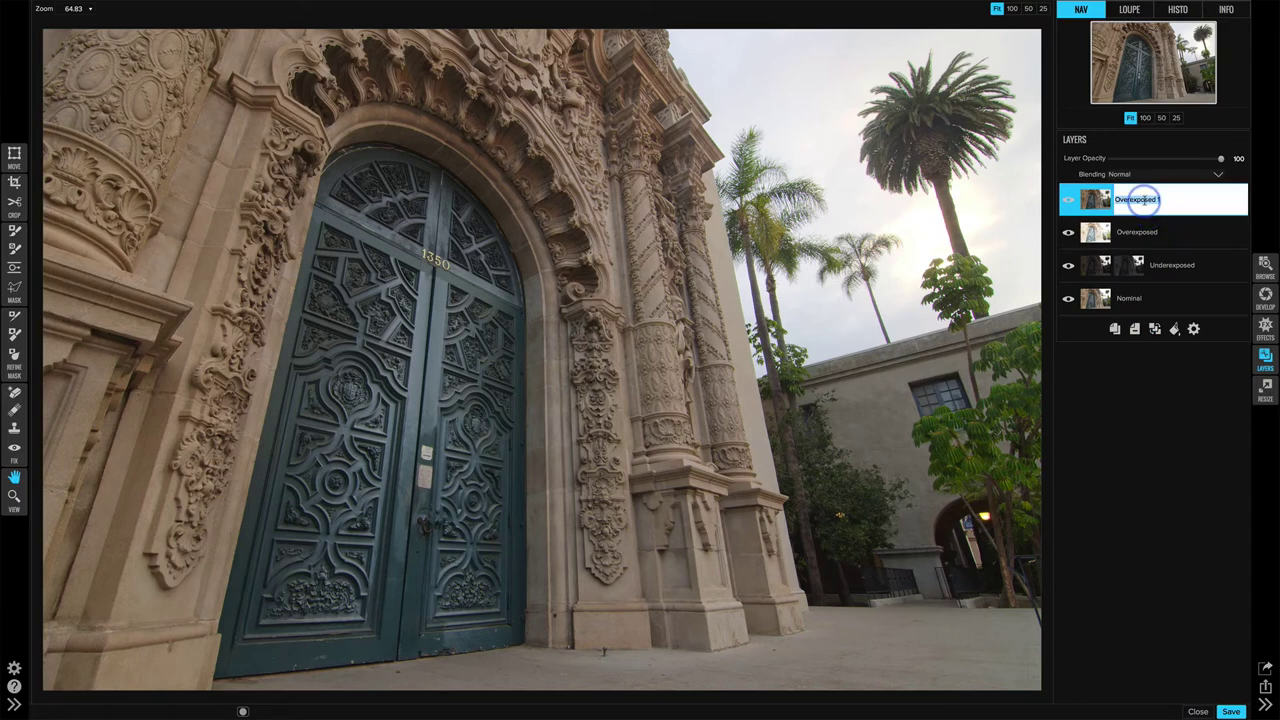
{"action": "type", "text": "Blended"}
{"action": "key", "text": "Return"}
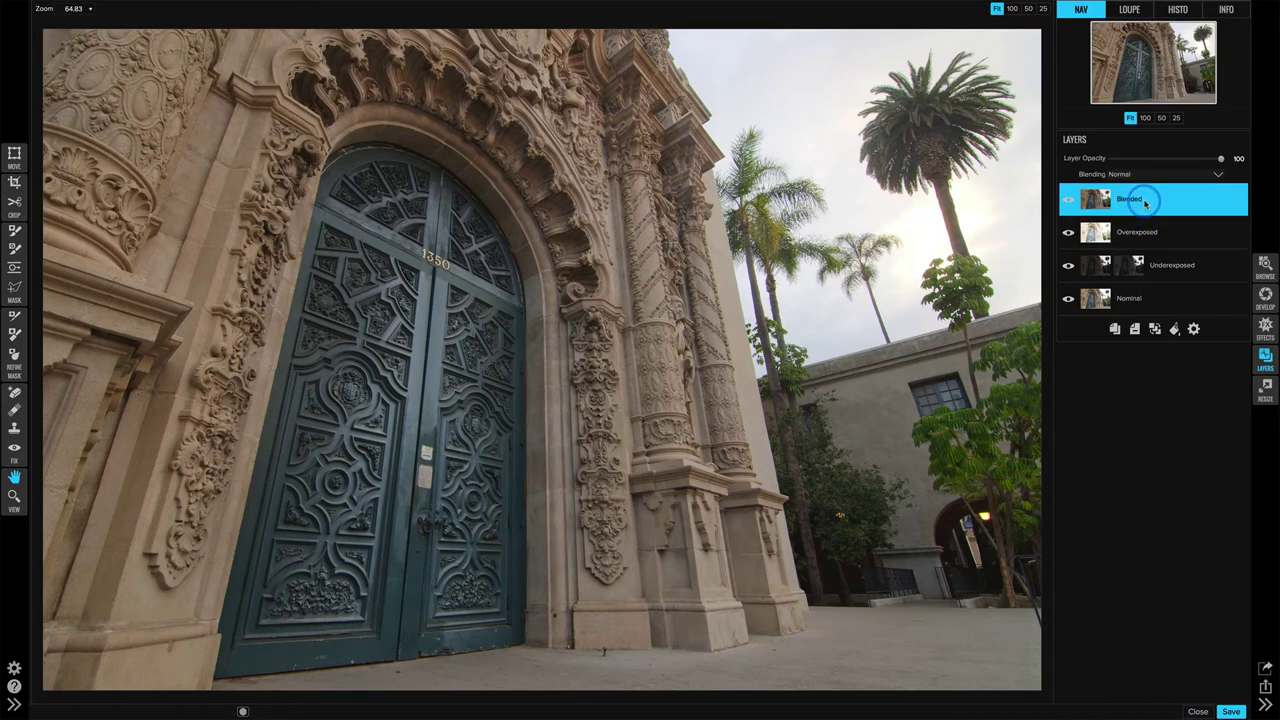
- Isolate the Blended layer by hiding the layers beneath it, and switch the view to the Nominal layer alone
{"action": "left_click", "coordinate": [1068, 203], "text": "alt"}
{"action": "left_click", "coordinate": [1069, 200]}
{"action": "left_click", "coordinate": [1070, 202]}
{"action": "left_click", "coordinate": [1069, 302]}
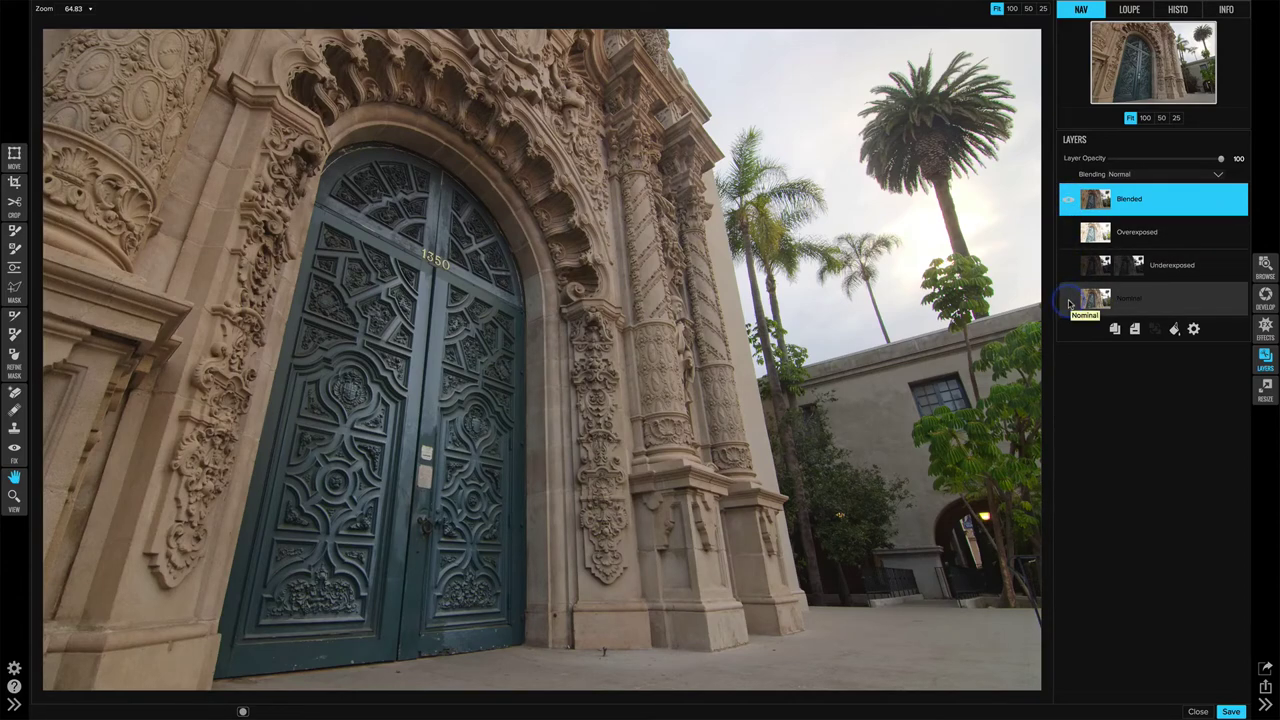
{"action": "left_click", "coordinate": [1069, 200]}
{"action": "left_click", "coordinate": [1068, 300]}
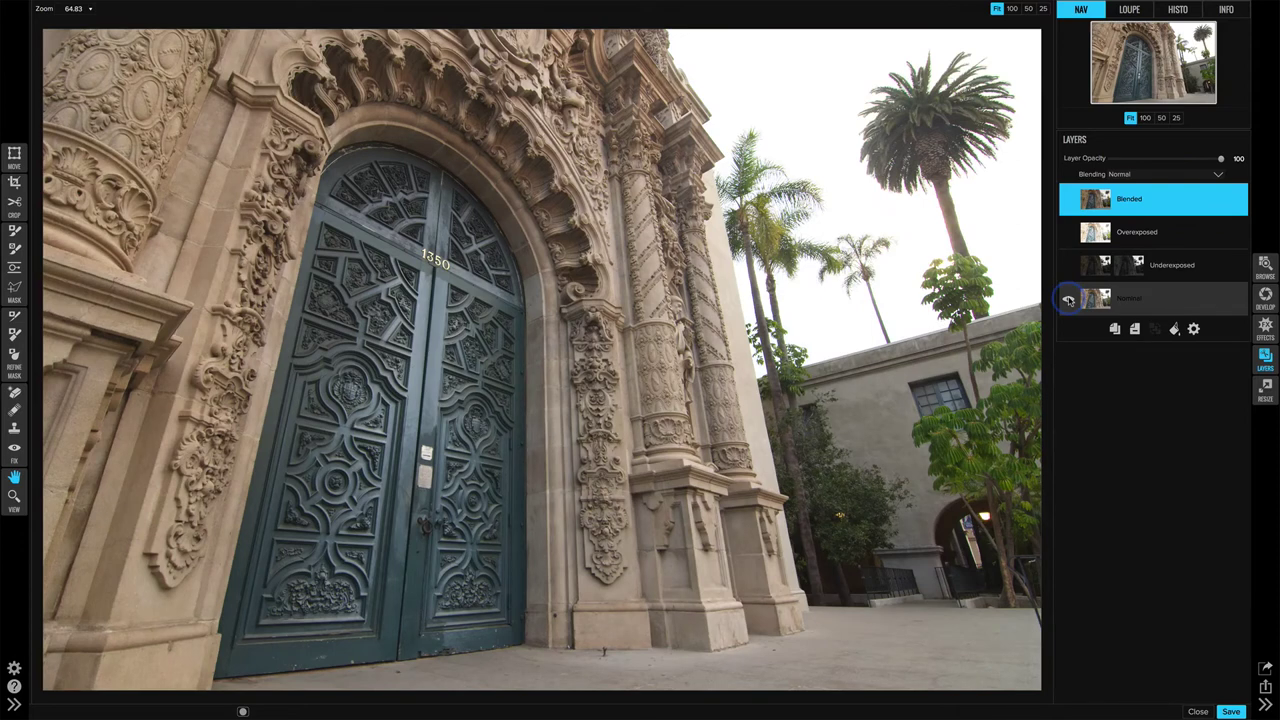
{"action": "left_click", "coordinate": [1135, 310]}
- Compare the Blended layer with the Nominal exposure by toggling its visibility, leaving Blended shown
{"action": "left_click", "coordinate": [1070, 202]}
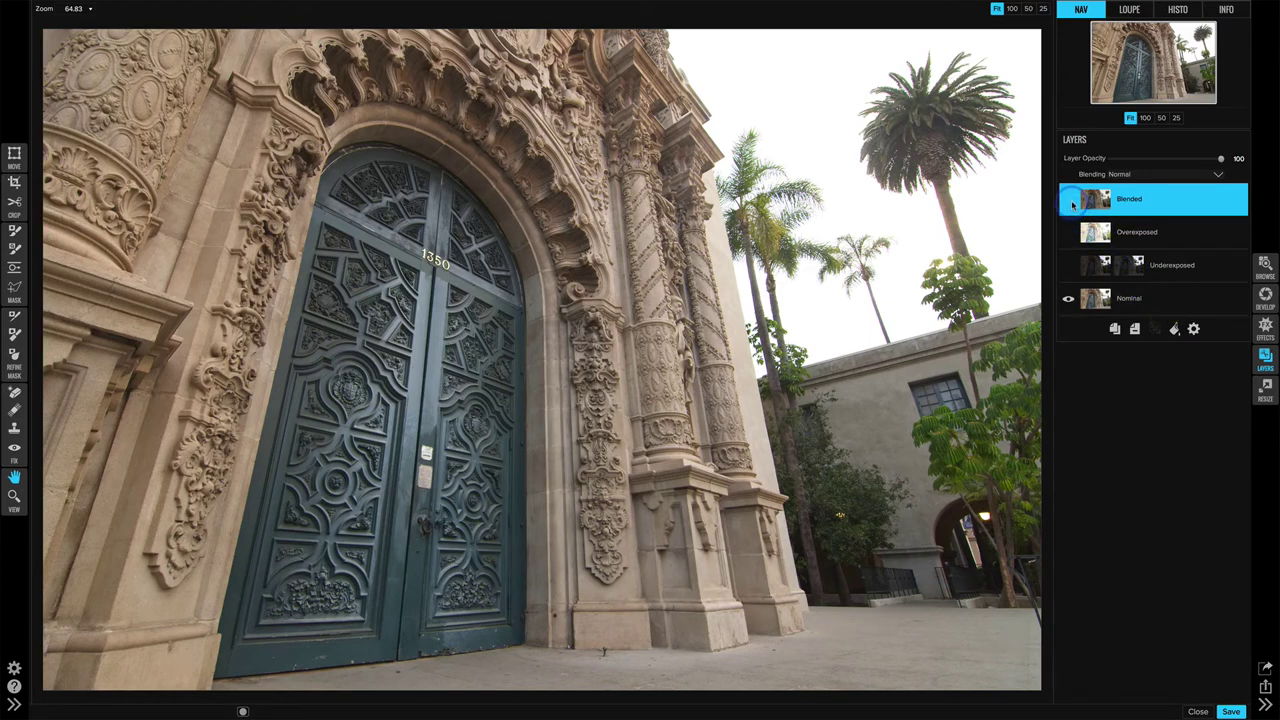
{"action": "left_click", "coordinate": [1070, 201]}
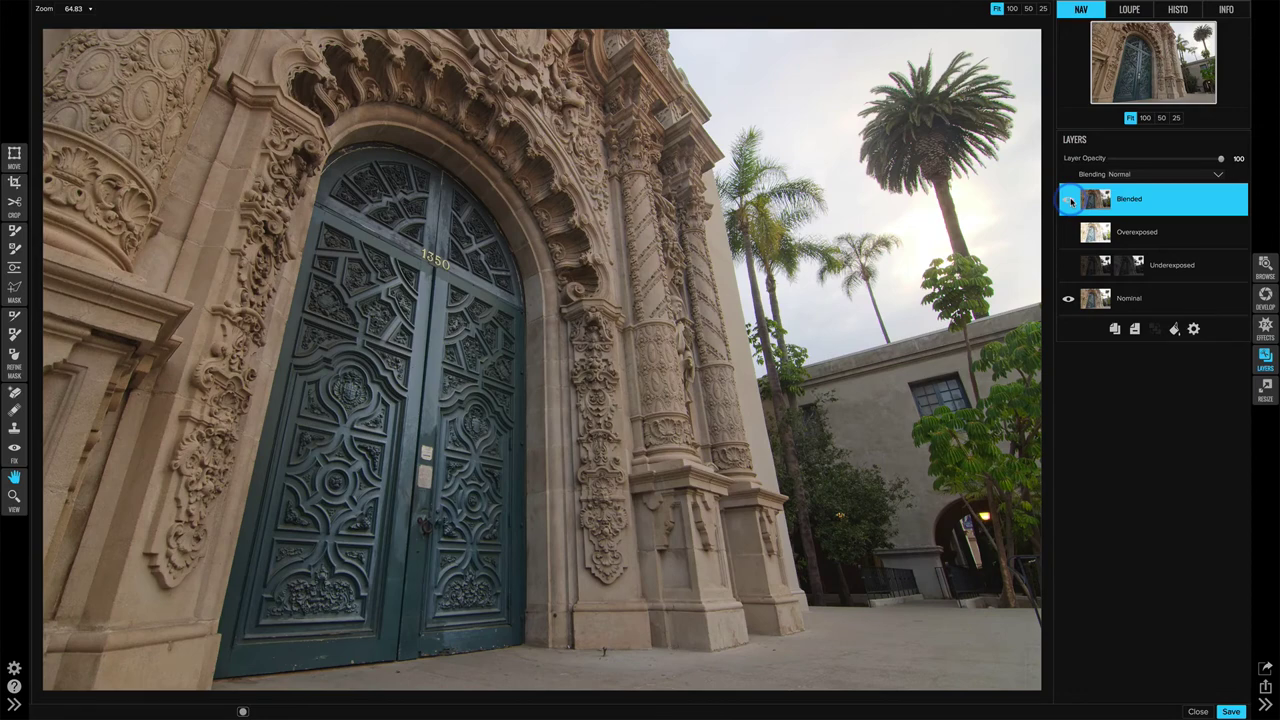
{"action": "left_click", "coordinate": [1070, 202]}
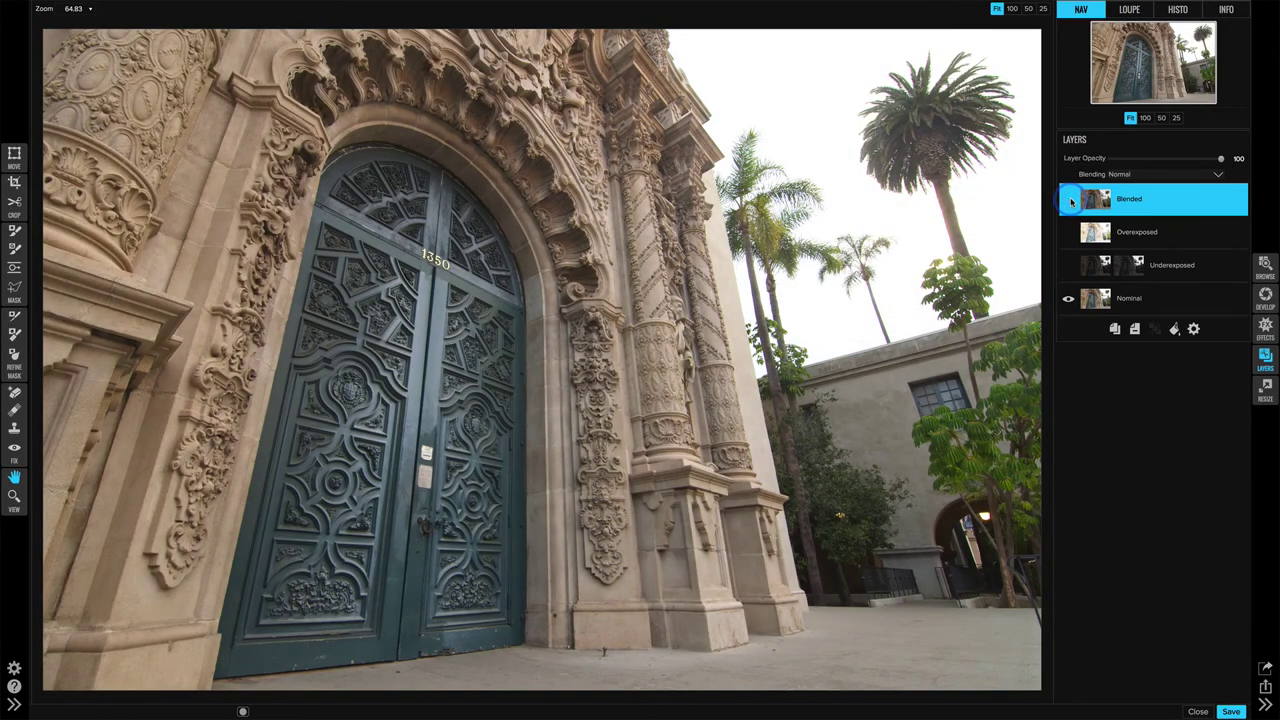
{"action": "left_click", "coordinate": [1070, 201]}
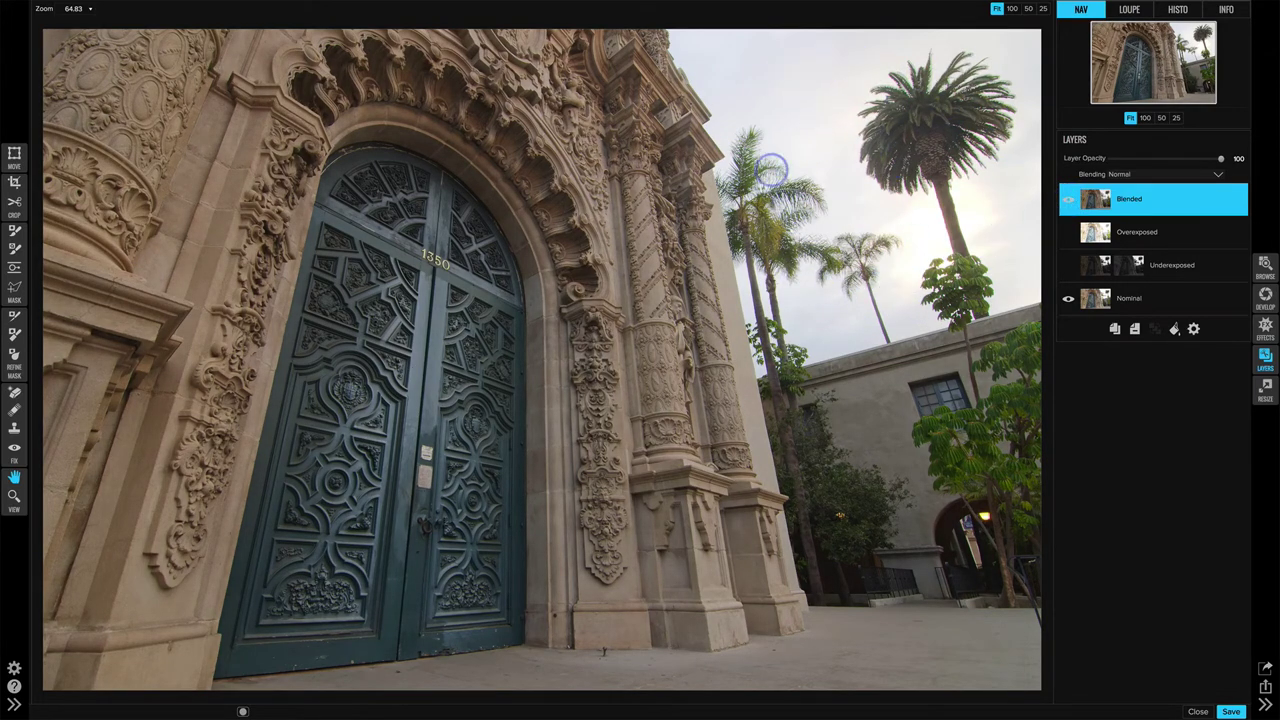
{"action": "left_click", "coordinate": [1069, 204]}
{"action": "left_click", "coordinate": [1069, 204]}
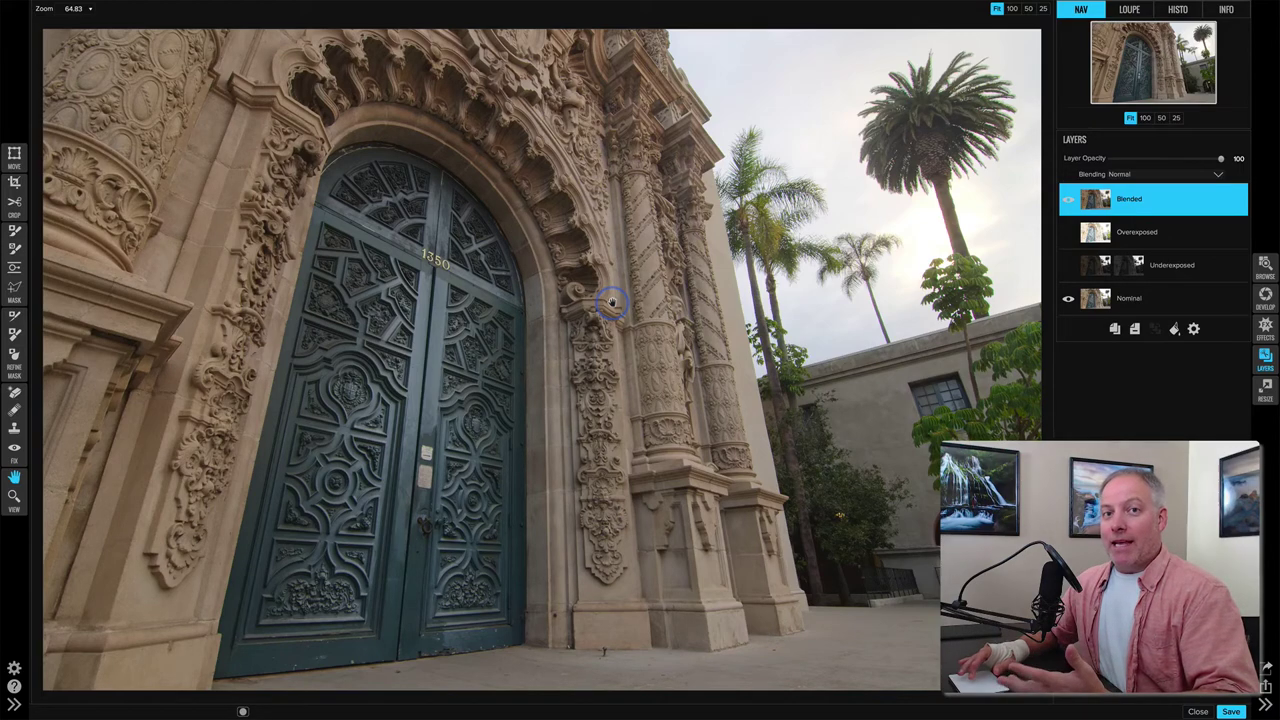
- Open the Blended layer for editing with Effects
{"action": "left_click", "coordinate": [1193, 328]}
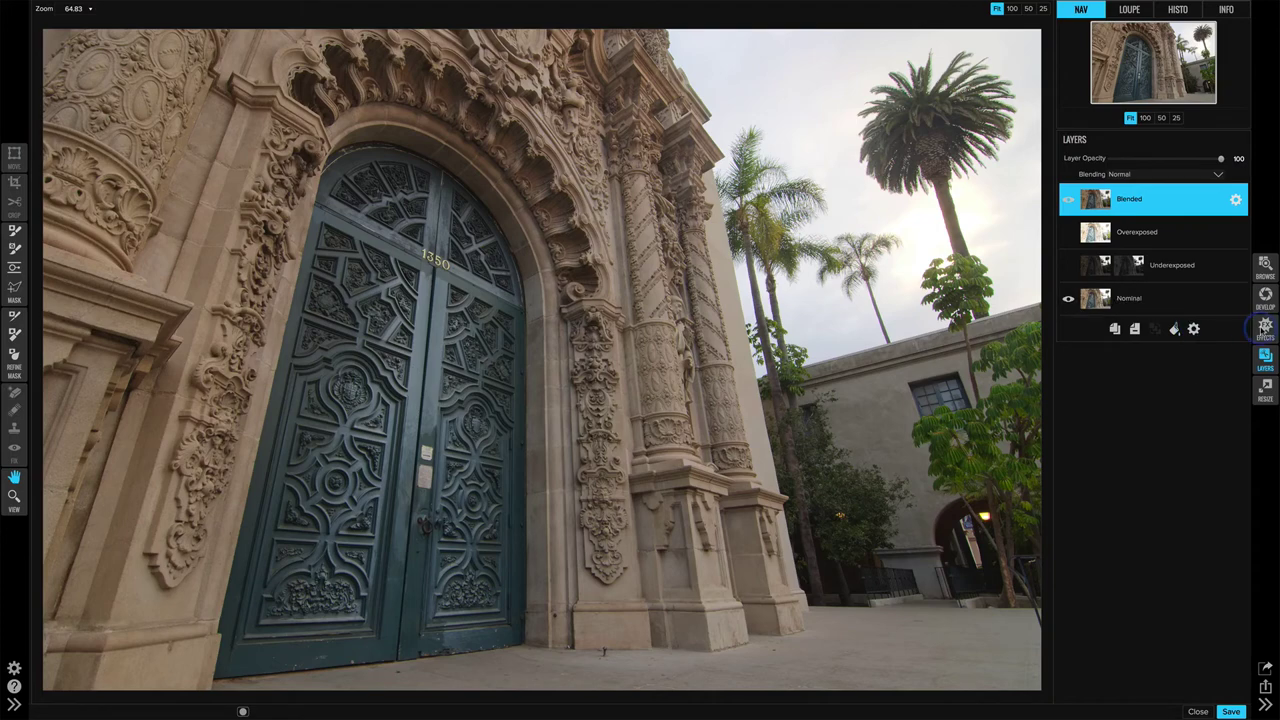